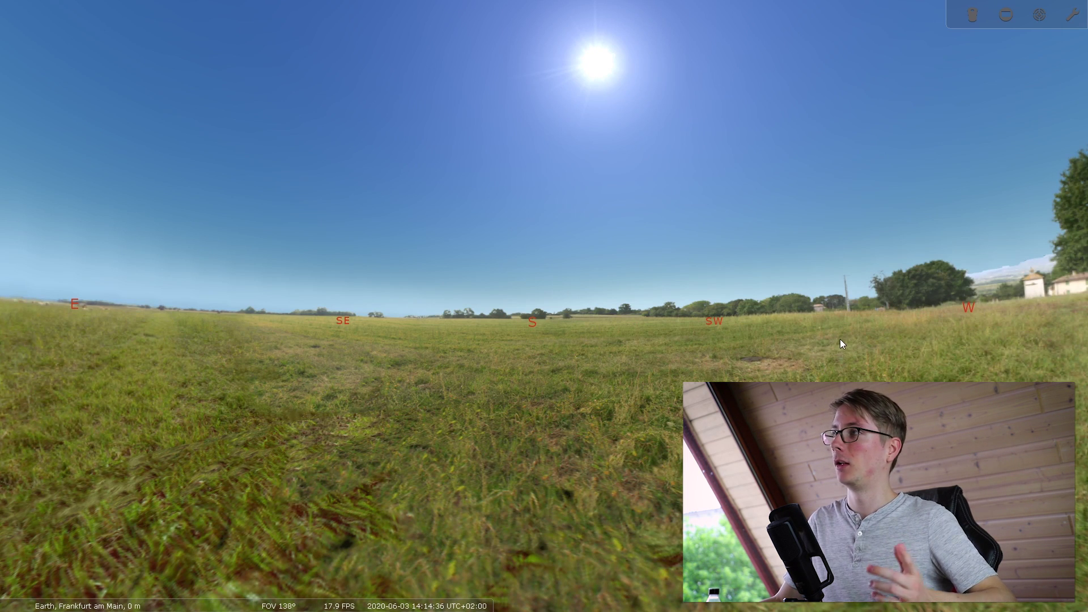
Review the Oculars camera sensors and telescopes, including the Quadruplet's focal length and diameter.
click(1075, 15)
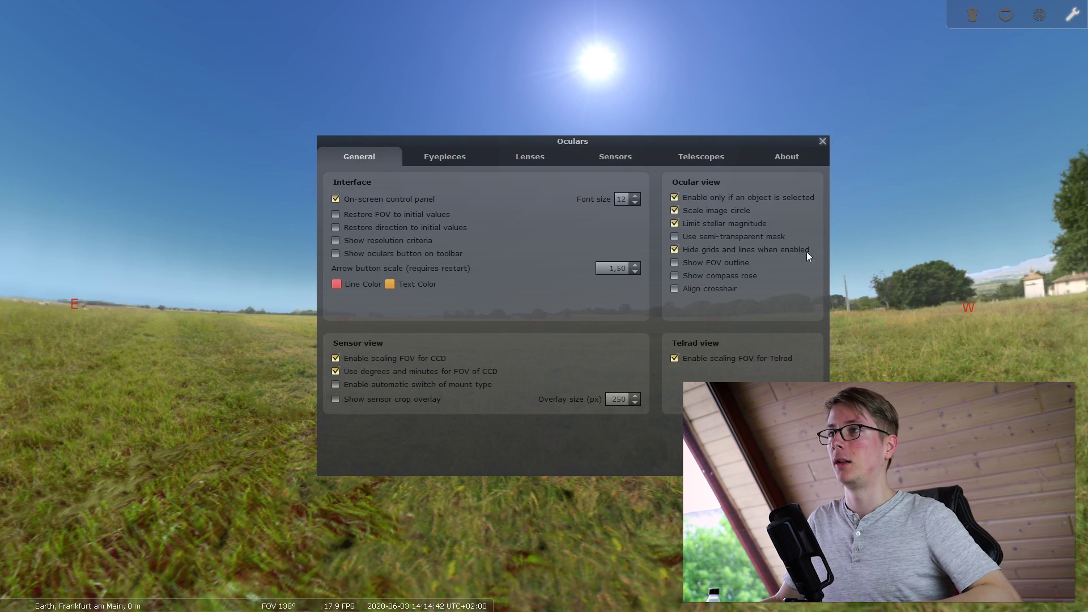
click(638, 162)
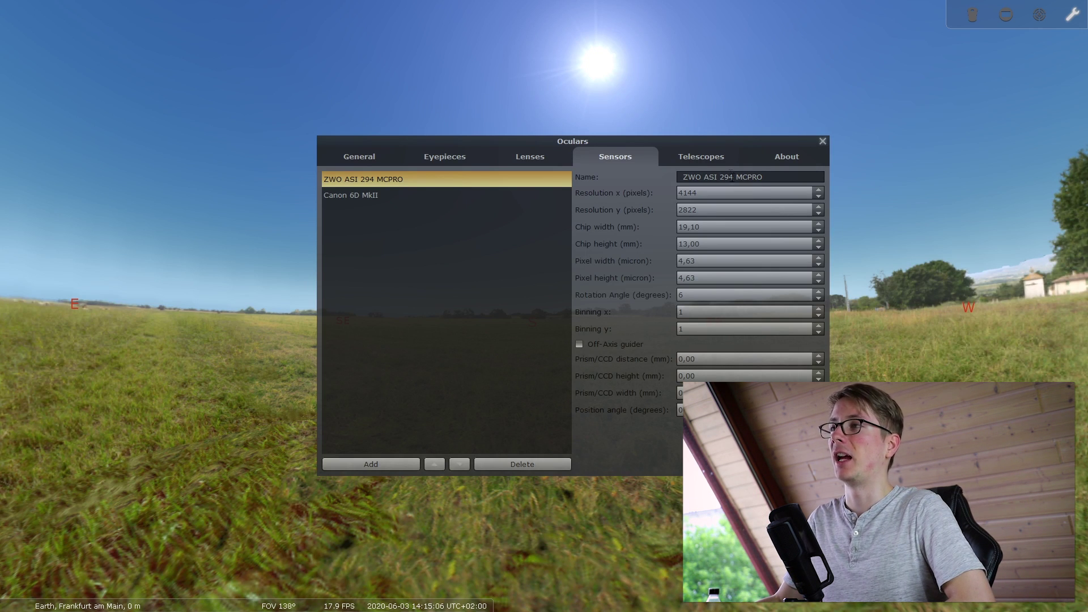
click(724, 163)
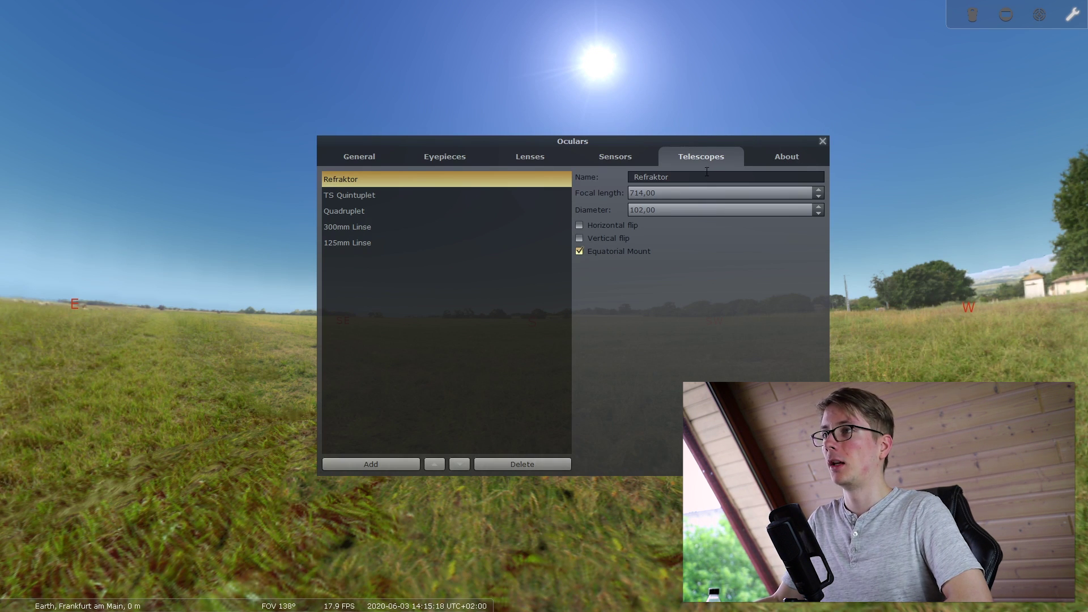
click(352, 213)
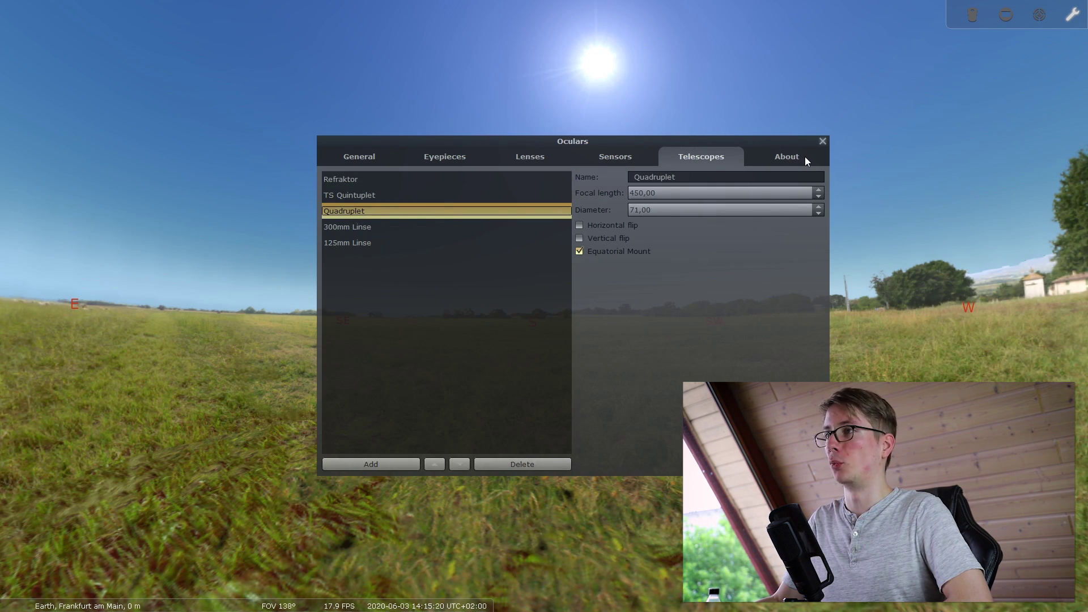
click(823, 142)
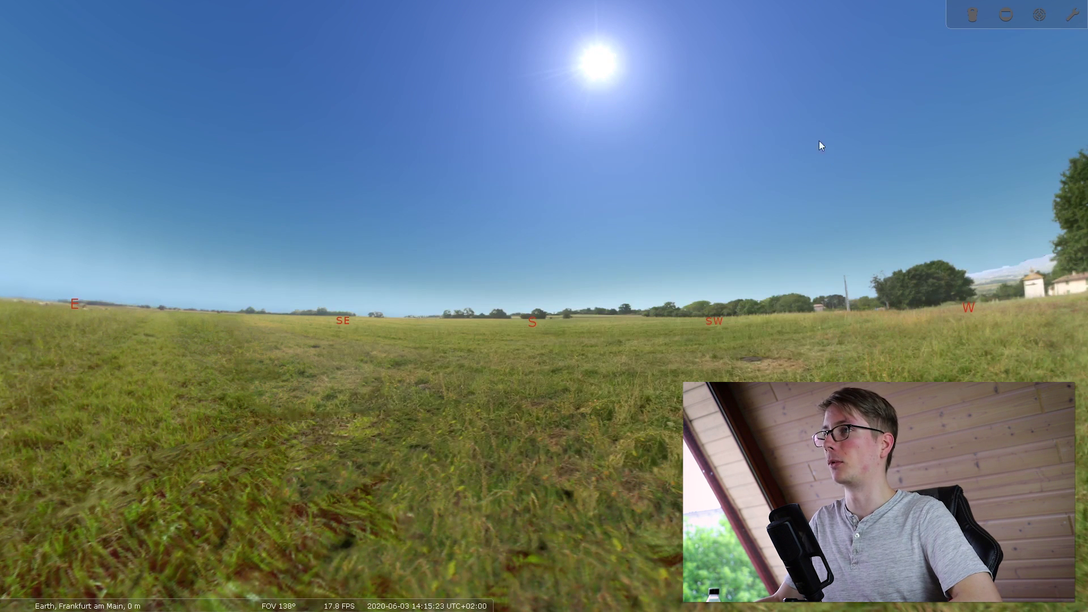
Search 'elep' to centre the Elephant's Trunk Nebula, disable the atmosphere, and zoom in twice.
drag(652, 237, 710, 226)
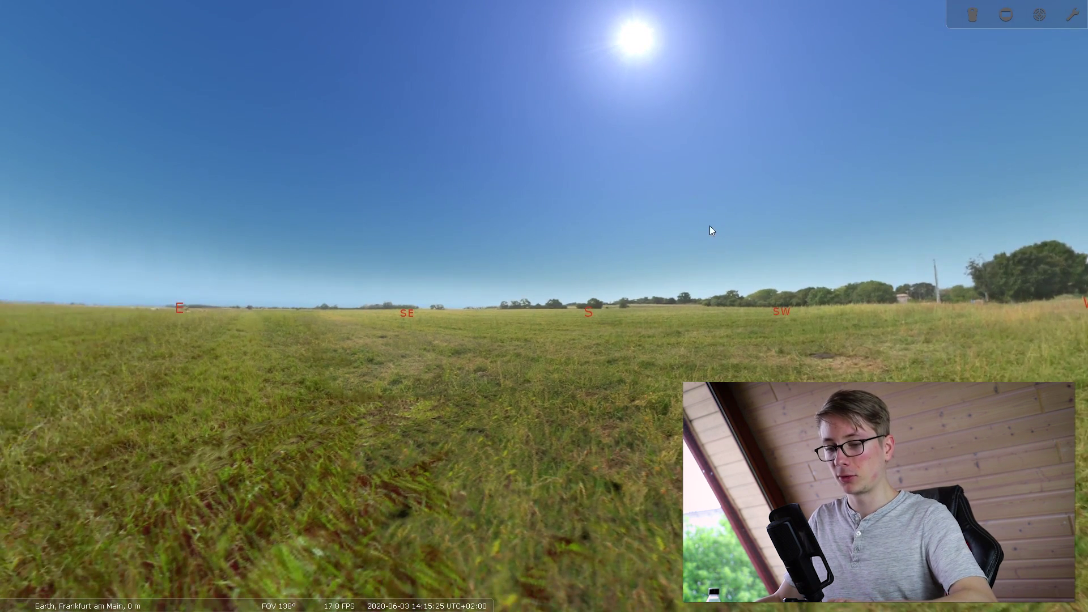
key(ctrl+f)
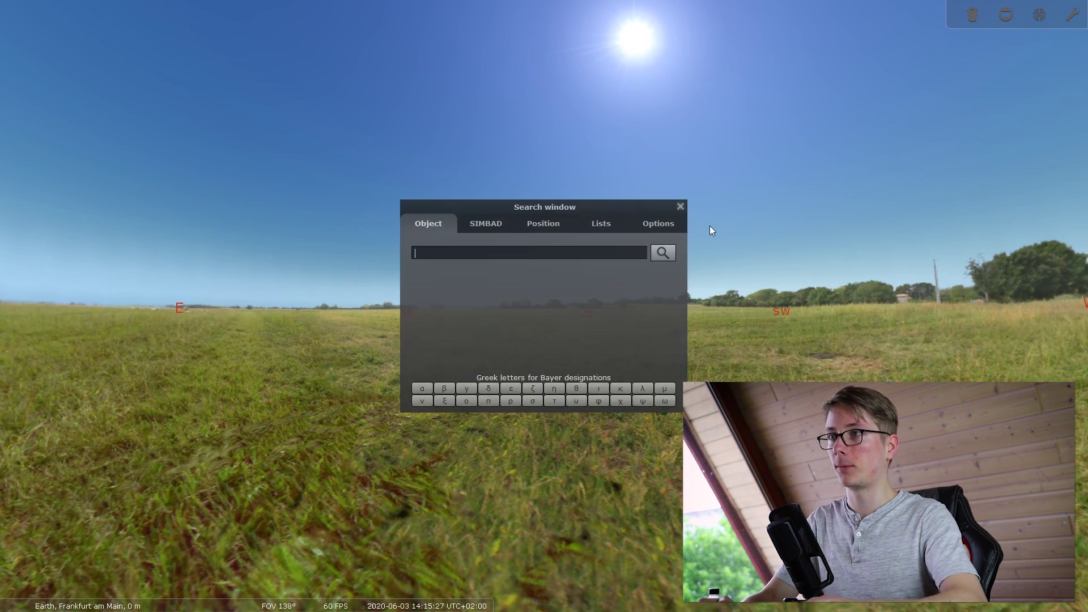
text(eleph)
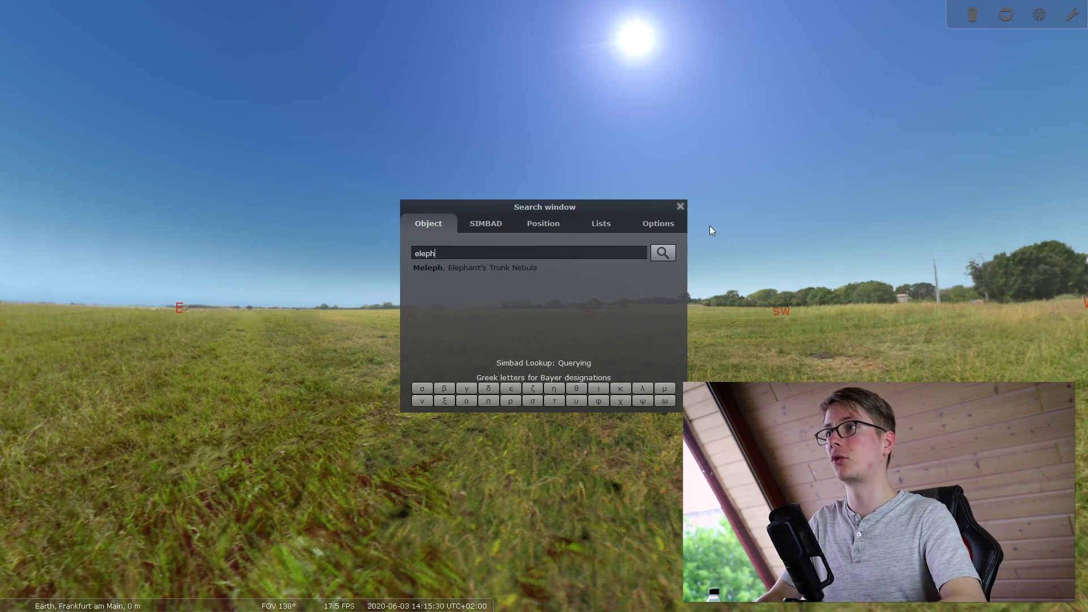
key(Return)
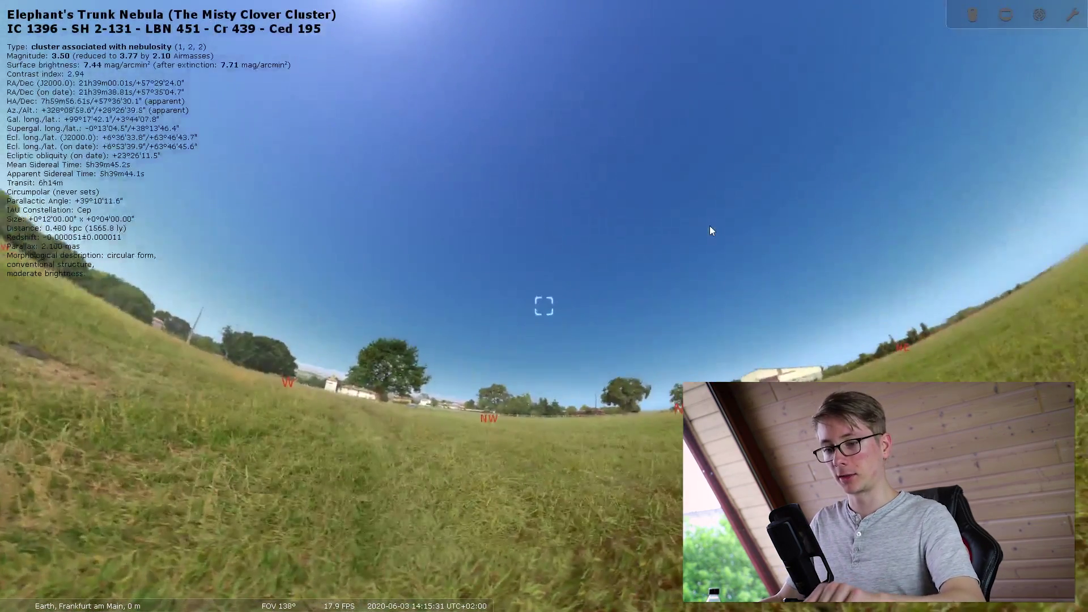
key(a)
key(slash)
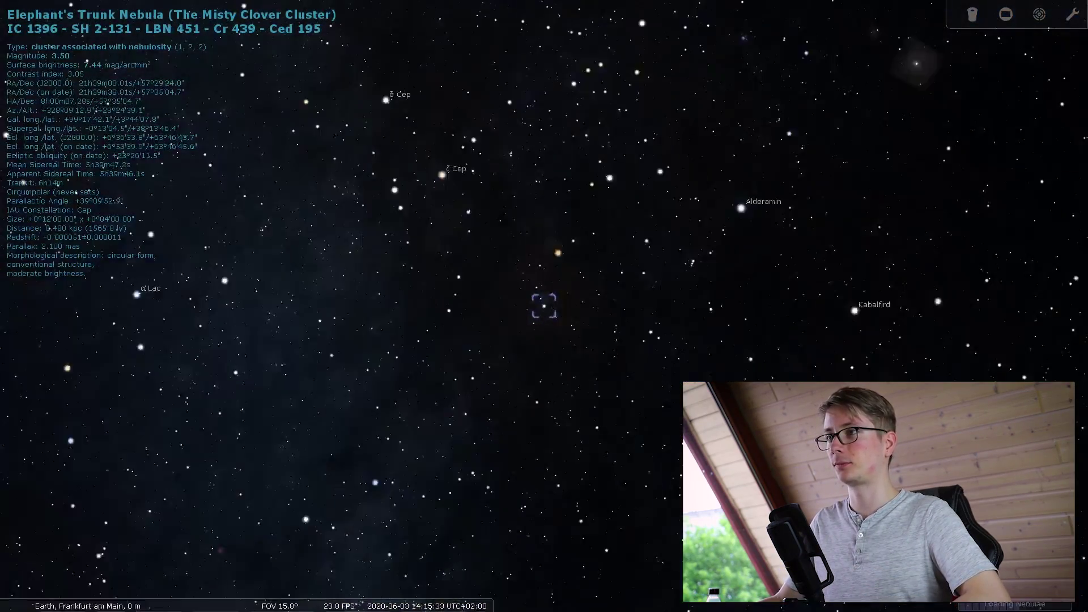
key(slash)
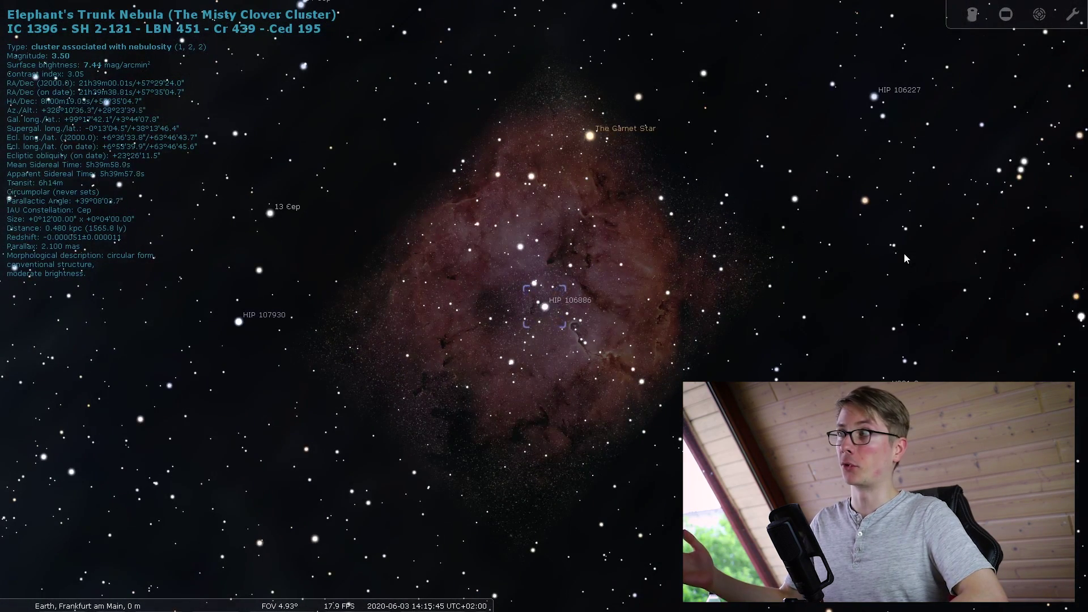
Show the ZWO ASI 294 MCPRO frame, switch to the Quadruplet telescope, and rotate it to -99°.
click(1006, 18)
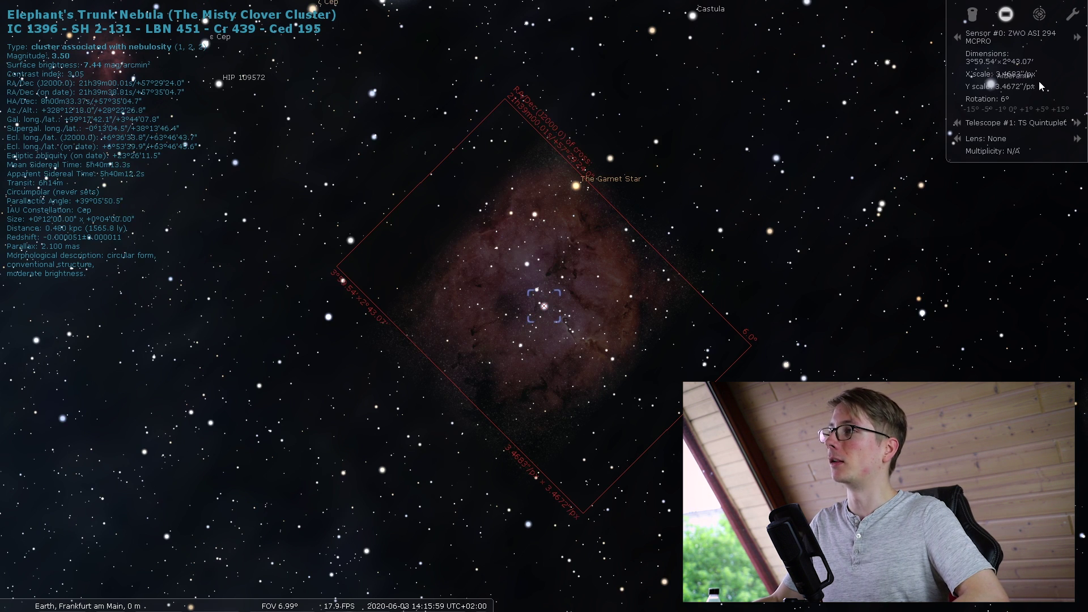
click(956, 123)
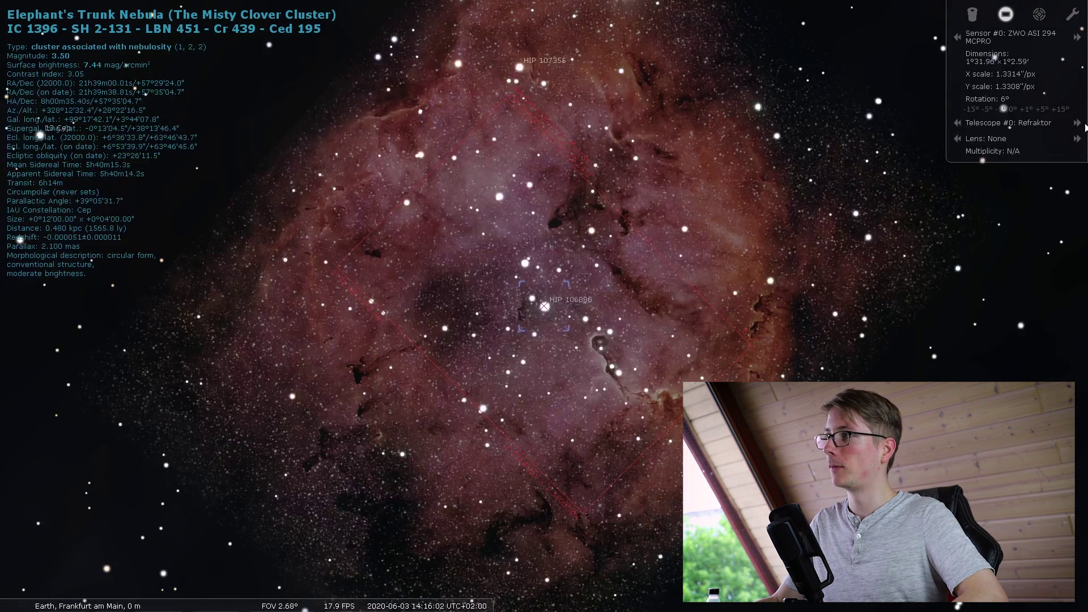
click(1077, 124)
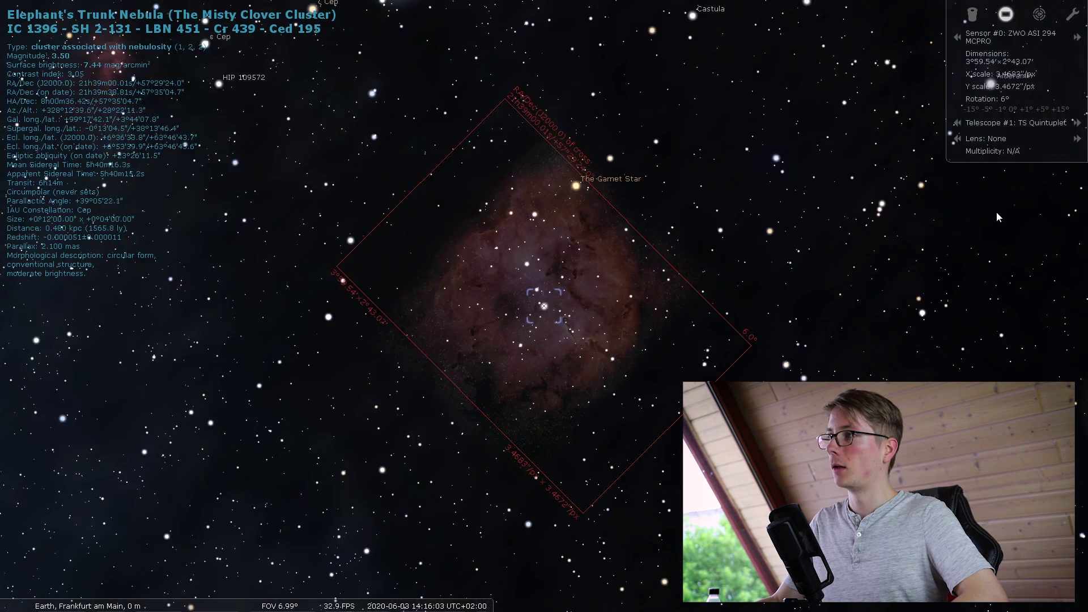
click(959, 123)
click(958, 123)
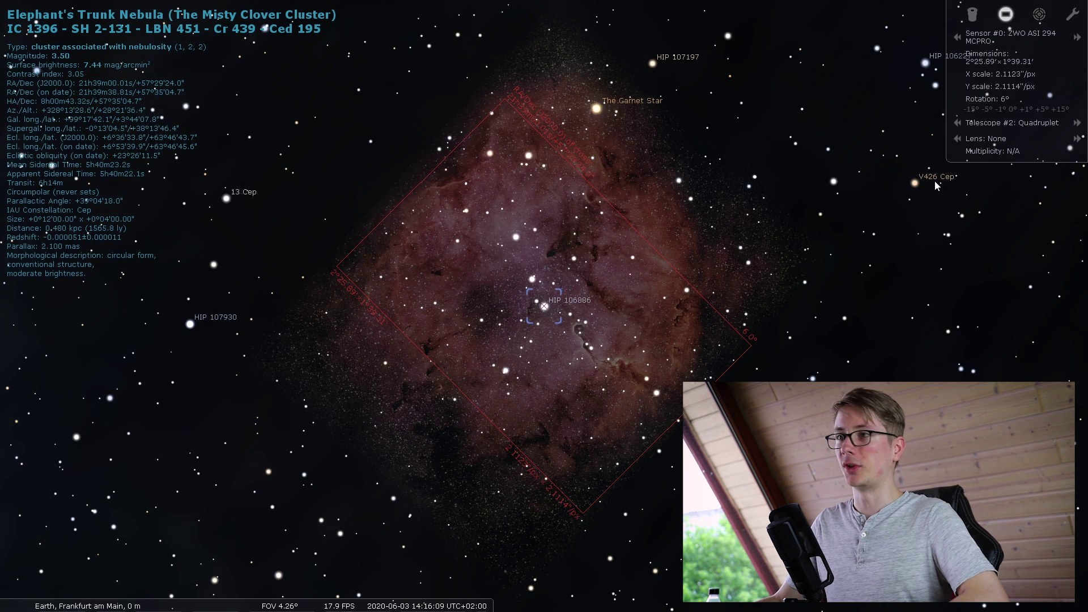
click(971, 110)
click(970, 109)
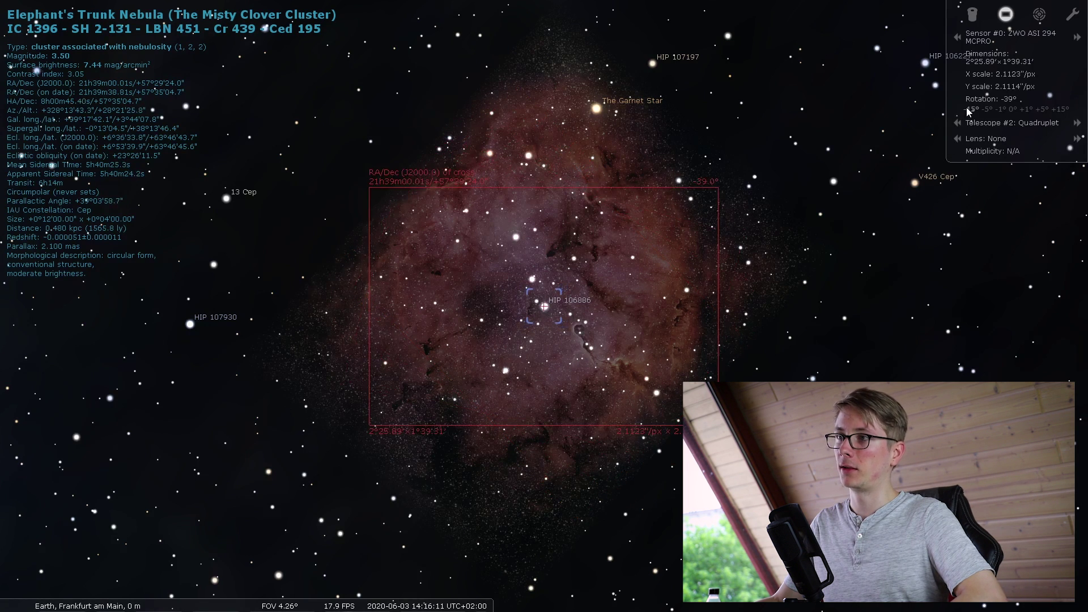
click(970, 109)
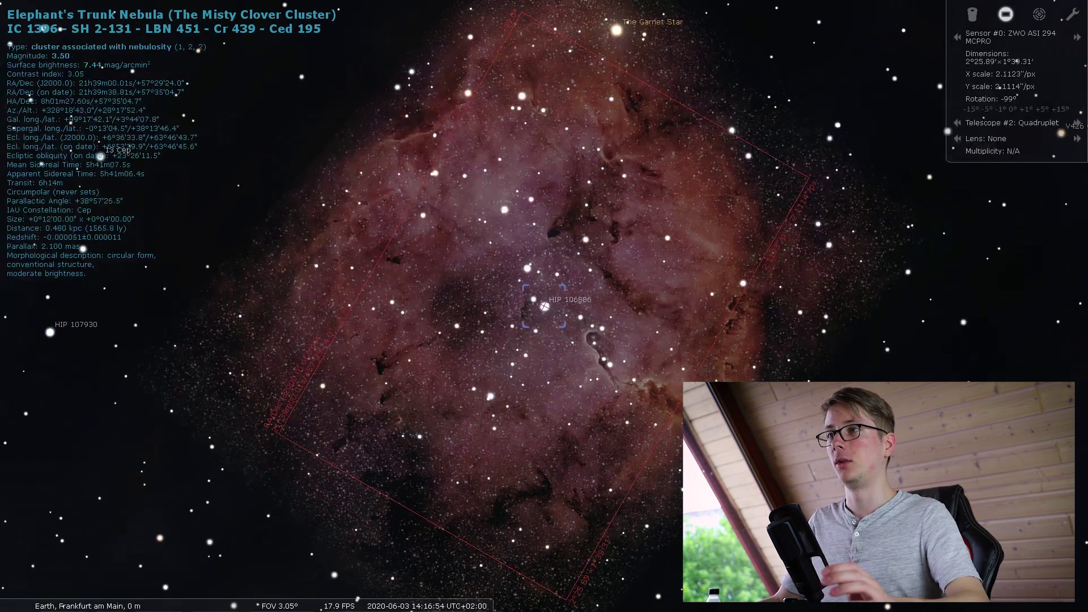
Centre on star HIP 107250 and rotate the sensor frame by two 5° steps to -89°.
click(393, 304)
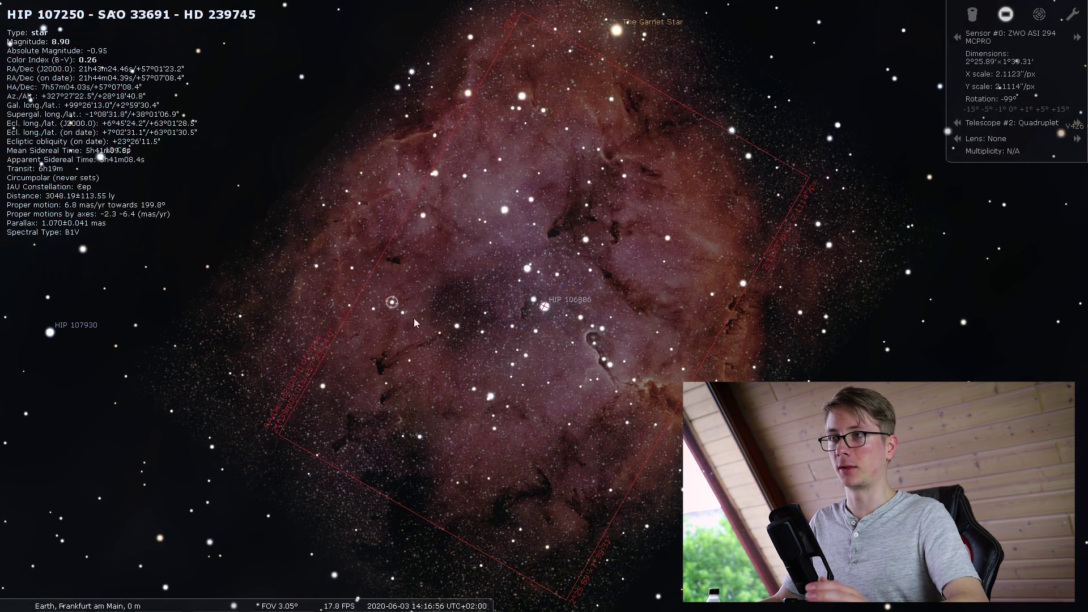
key(space)
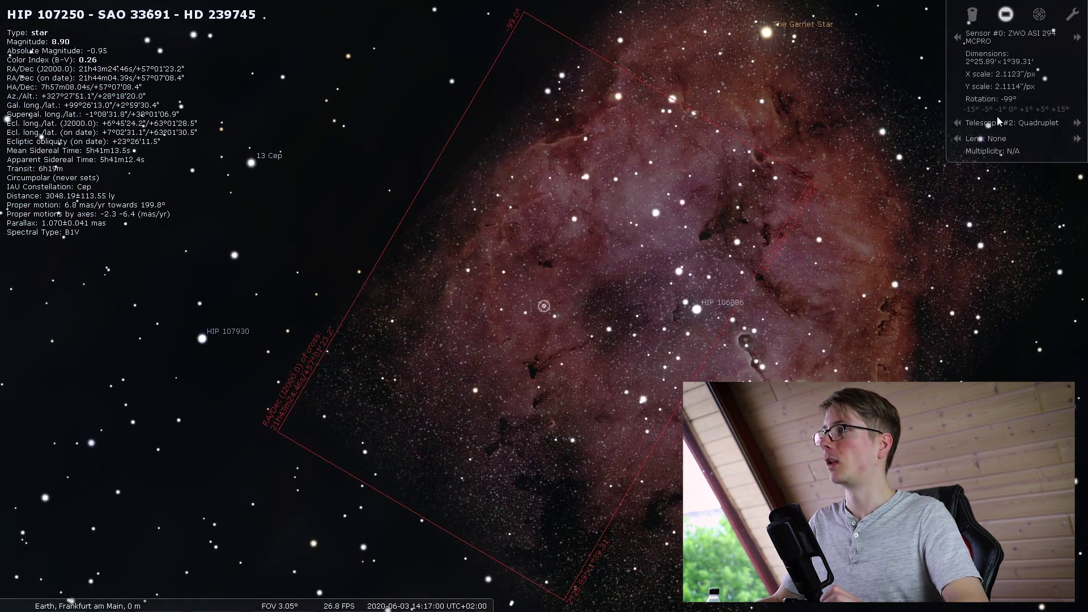
click(1043, 110)
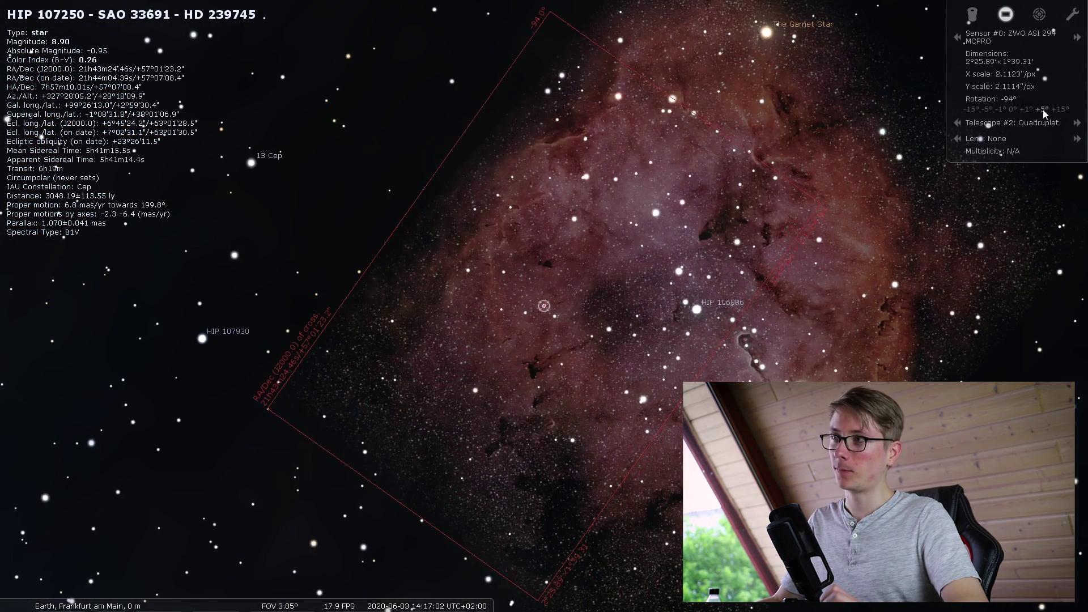
click(1043, 110)
scroll(963, 223, down, 2)
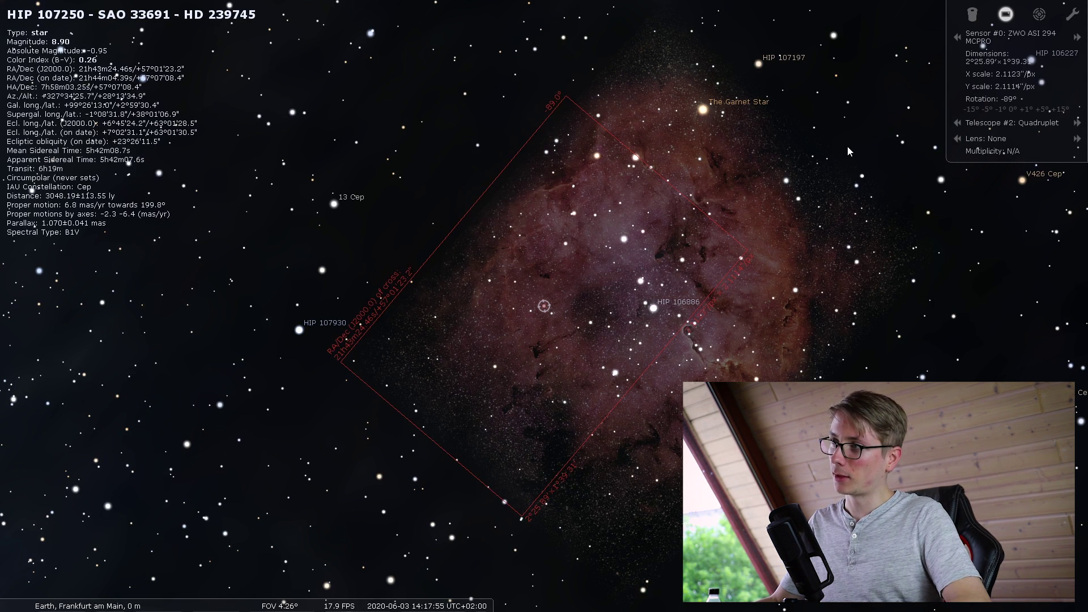
Clear the star selection and shift the sky so the frame covers the upper nebula near the Garnet Star.
drag(844, 149, 753, 257)
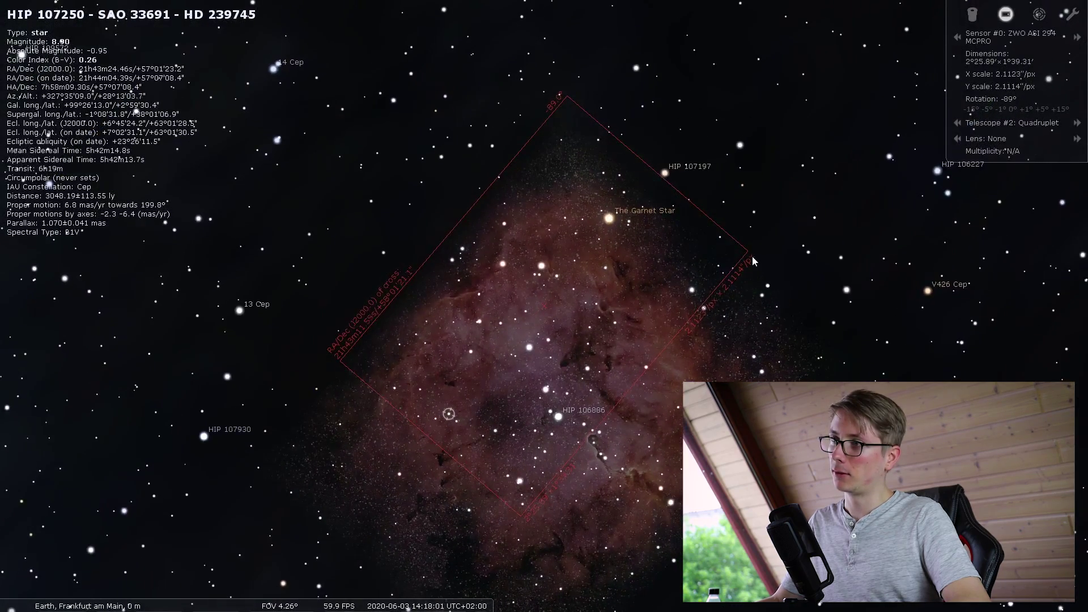
scroll(543, 307, up, 5)
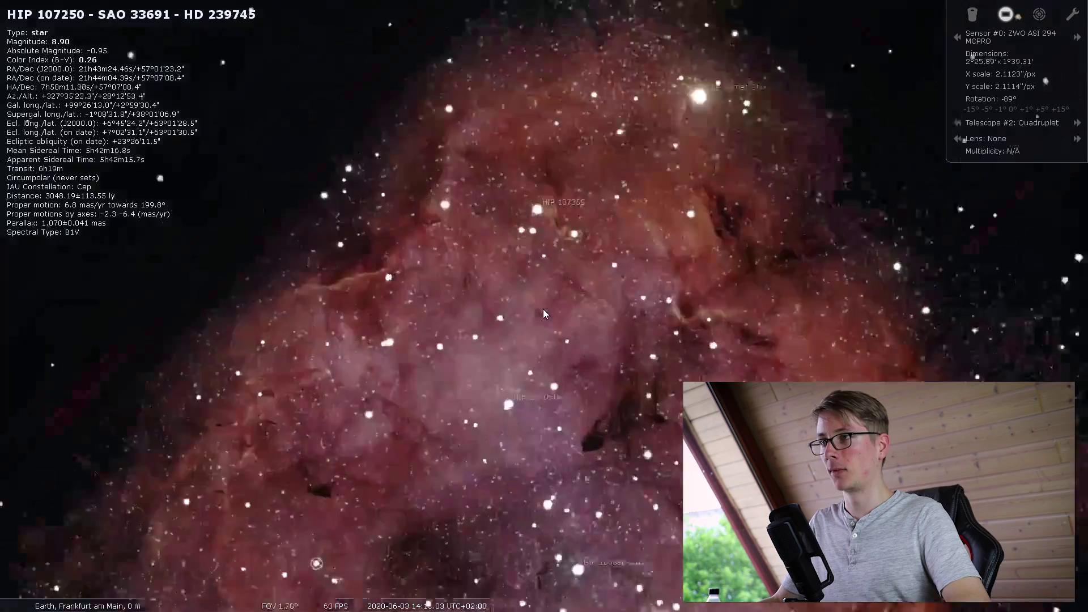
right_click(542, 308)
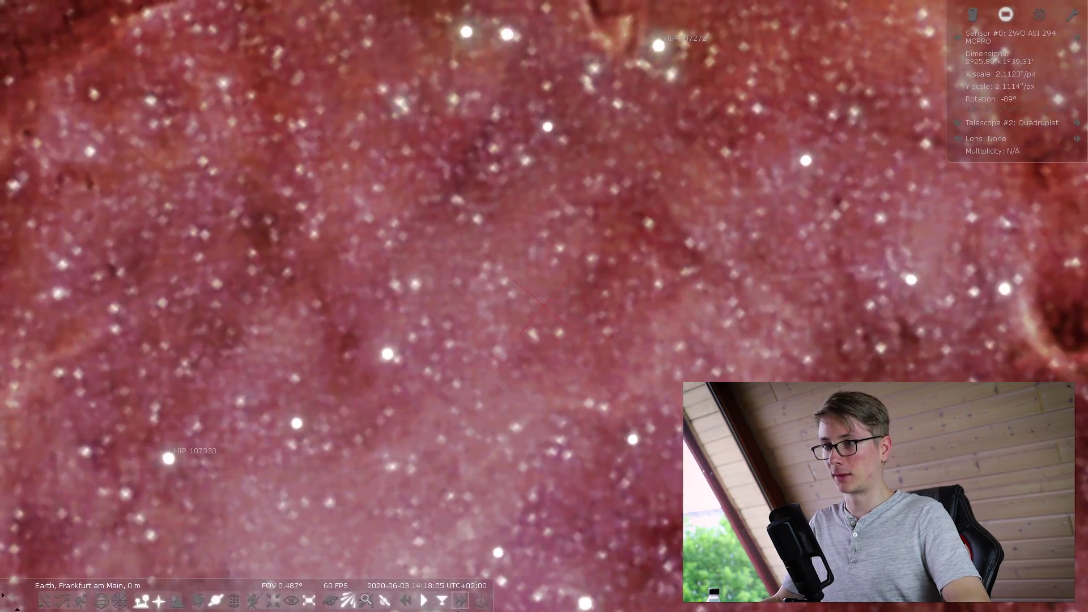
scroll(524, 366, down, 3)
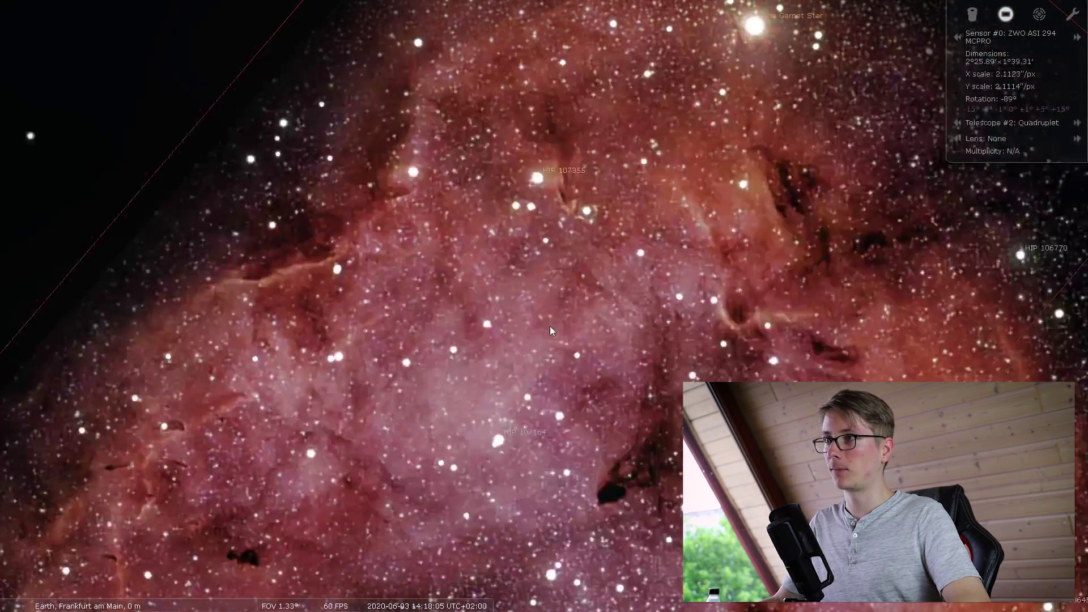
scroll(551, 327, down, 5)
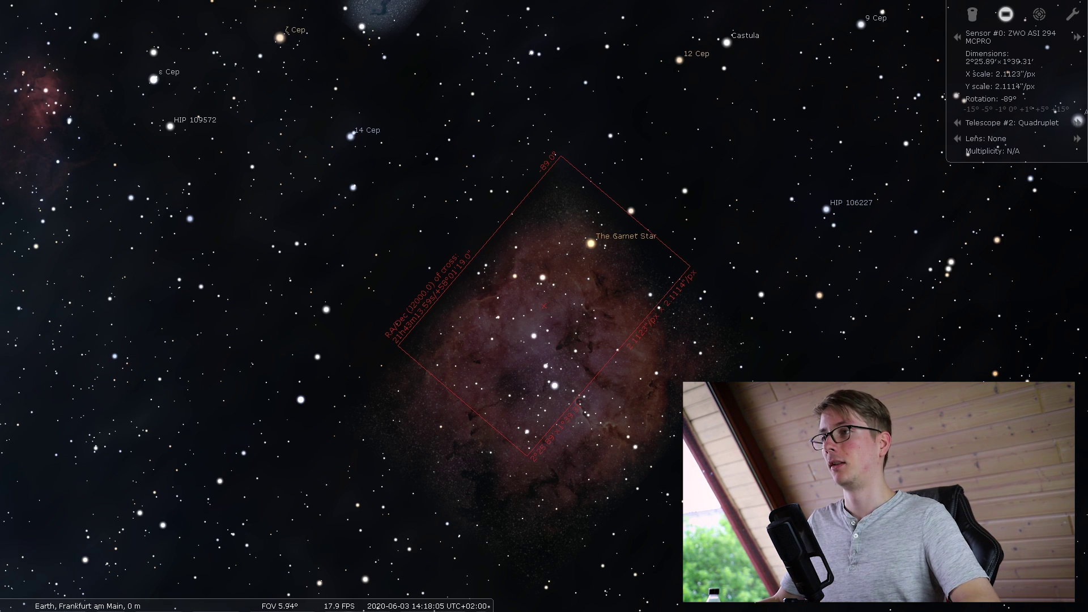
drag(686, 393, 781, 292)
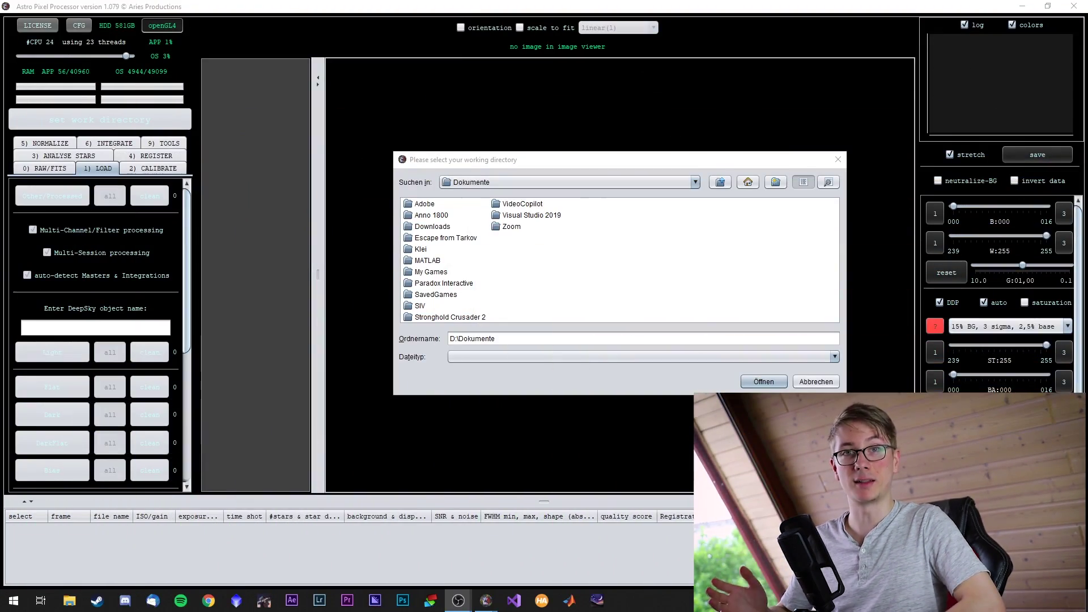
Set the working directory to E:\APP Projects\Elephant Trunk\Int ohne Drizzle.
click(720, 182)
click(720, 182)
double_click(423, 309)
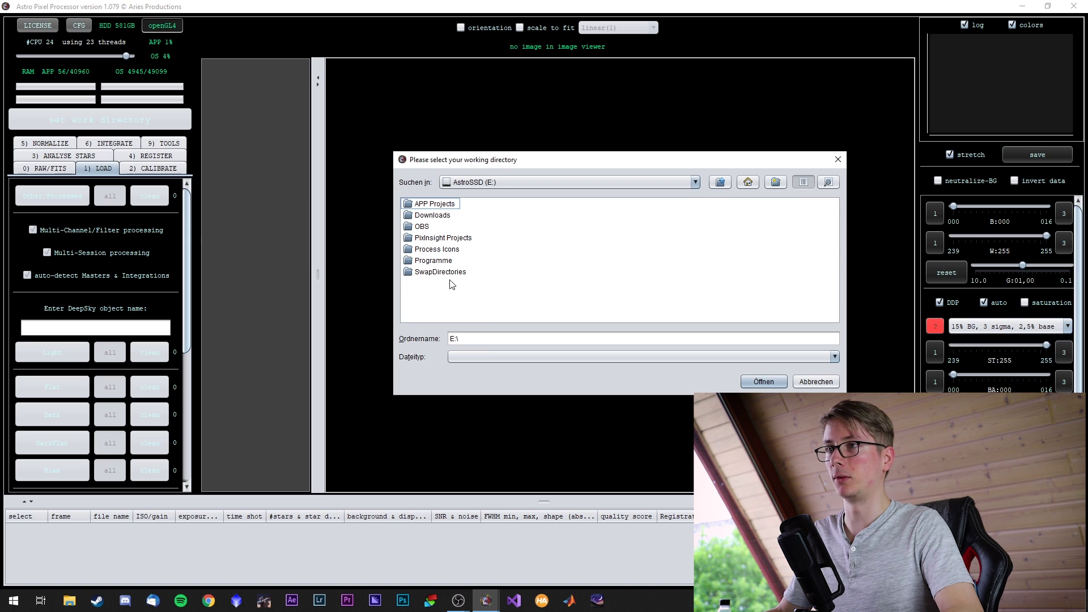
double_click(412, 205)
double_click(412, 205)
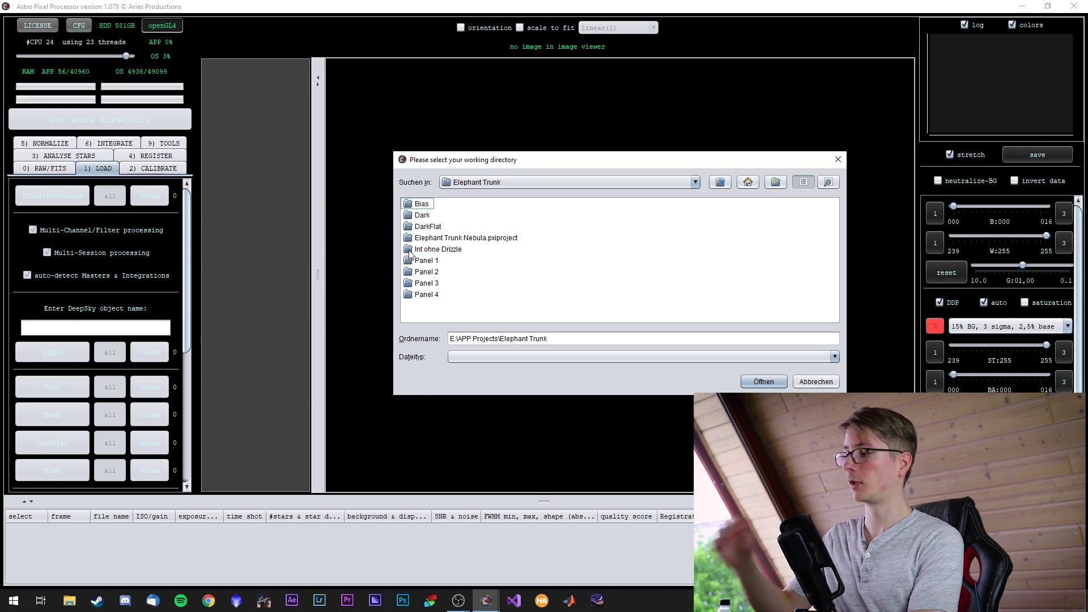
double_click(410, 253)
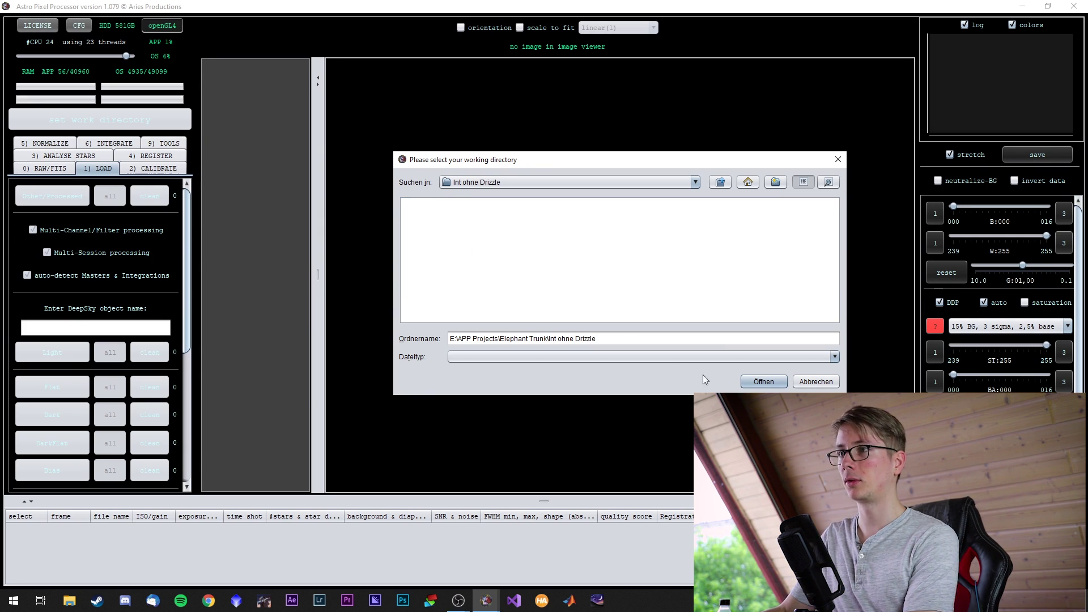
click(764, 381)
In the RAW/FITS settings, choose the RGGB Bayer pattern and force the Bayer CFA.
click(58, 170)
click(113, 271)
click(102, 311)
click(37, 328)
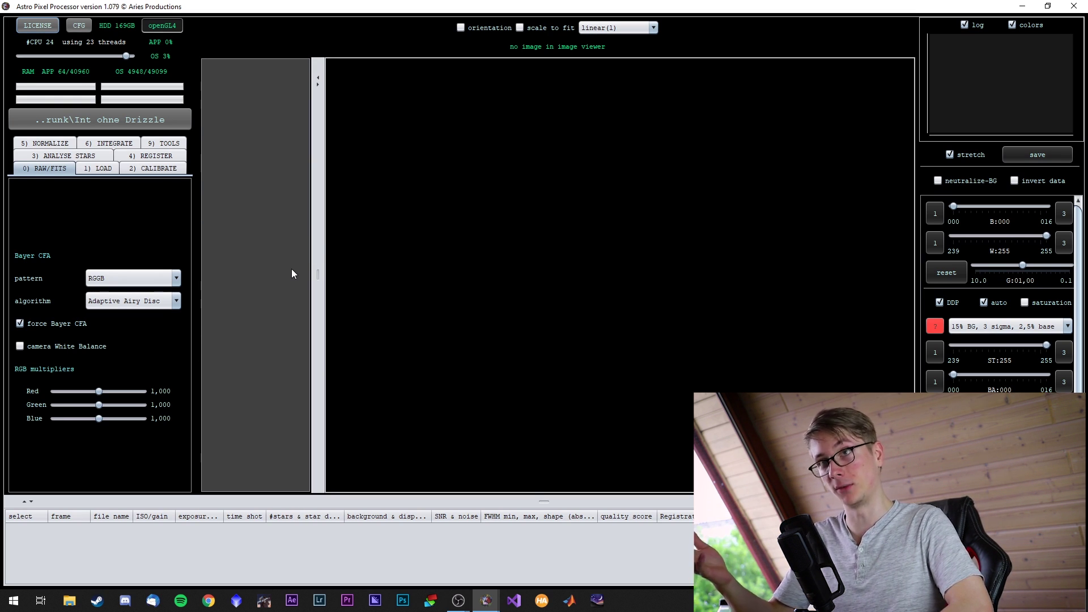
Add the four Panel .fits files as light frames.
click(98, 168)
click(69, 352)
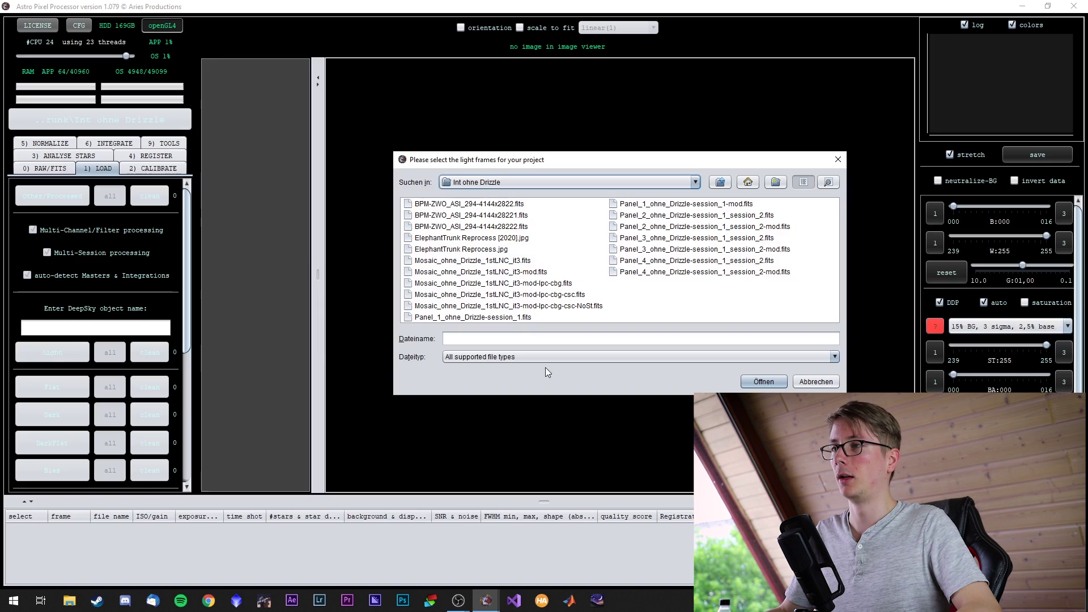
click(669, 205)
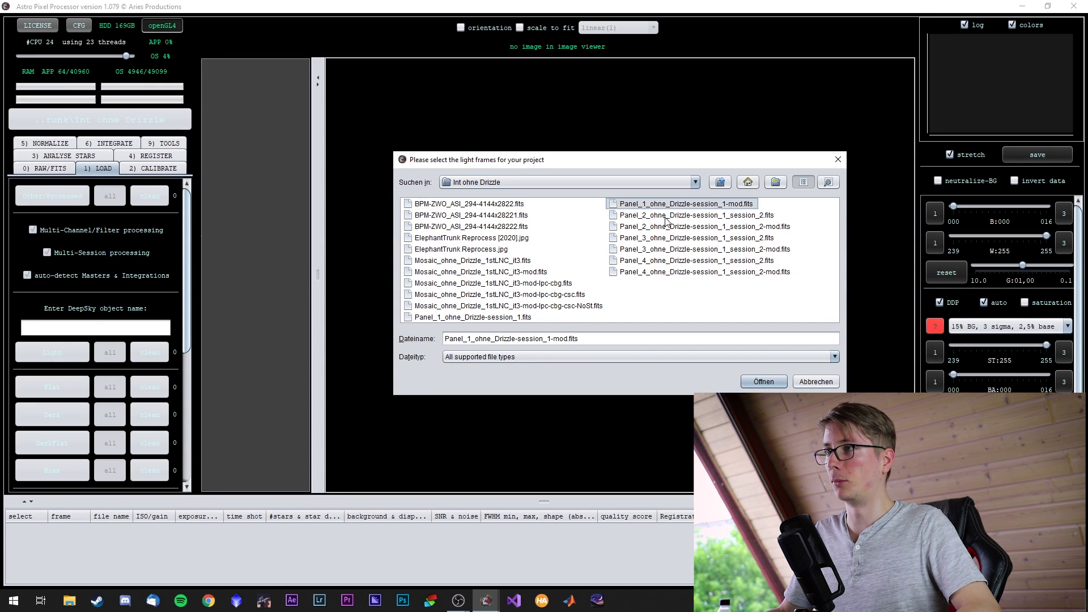
ctrl+click(663, 226)
ctrl+click(661, 249)
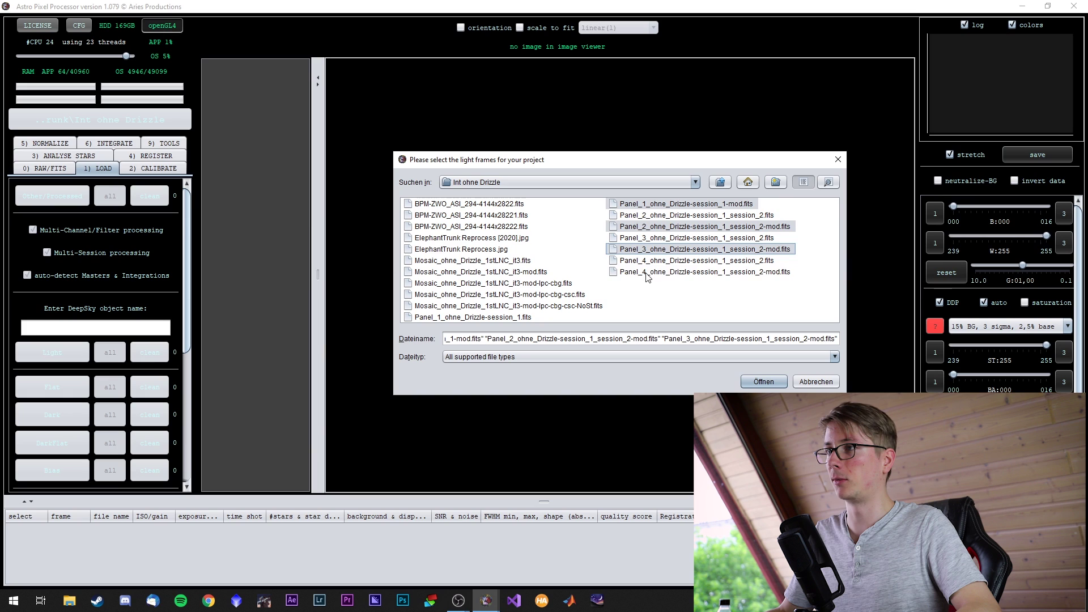
ctrl+click(646, 272)
click(763, 382)
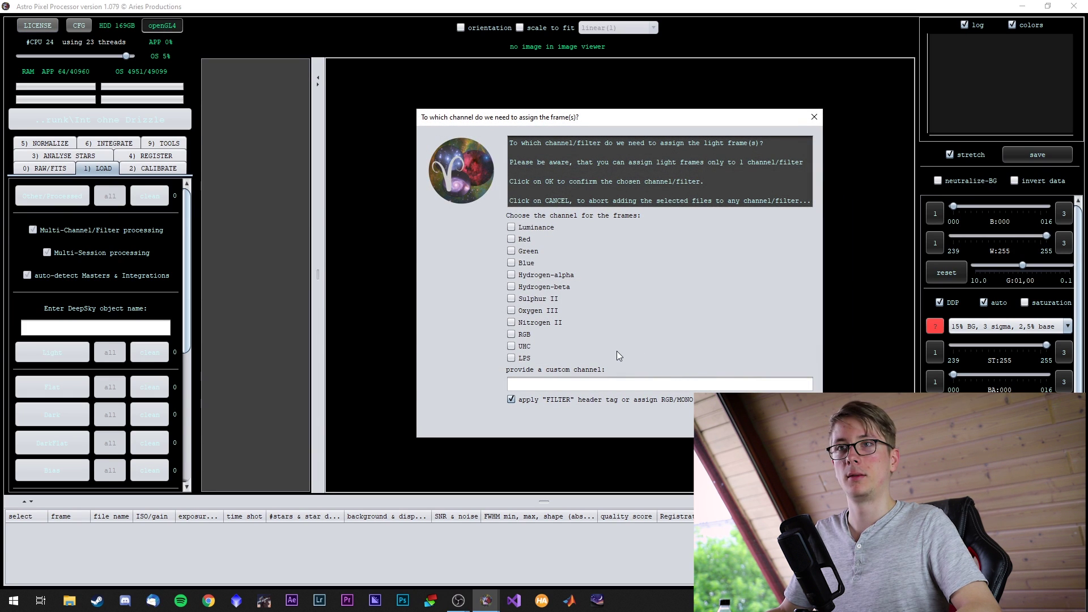
Assign the four light frames to the RGB channel and session 1.
click(511, 334)
key(Return)
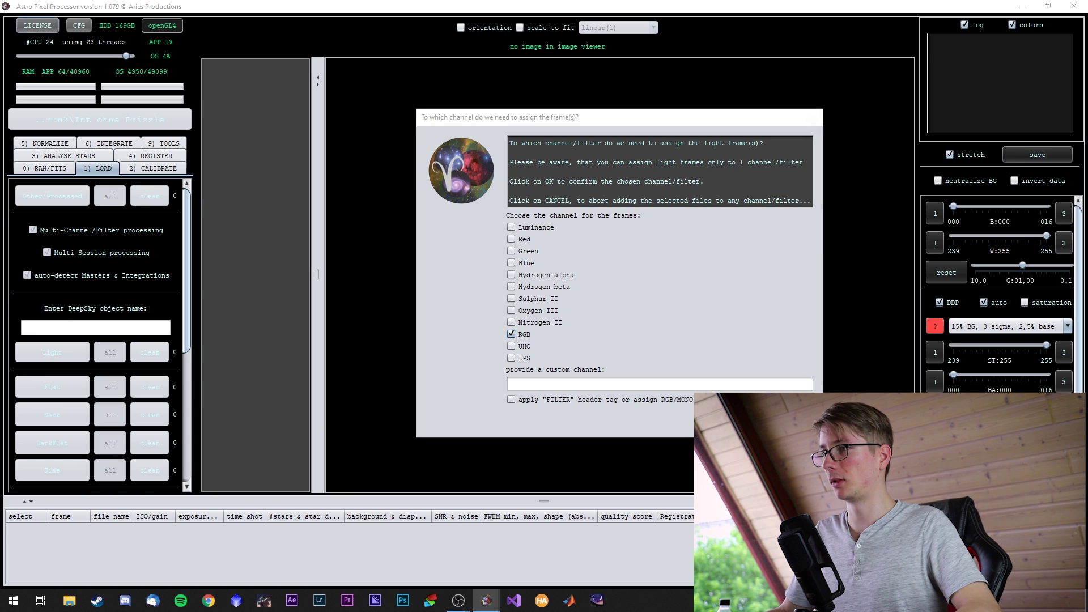
click(547, 268)
click(735, 379)
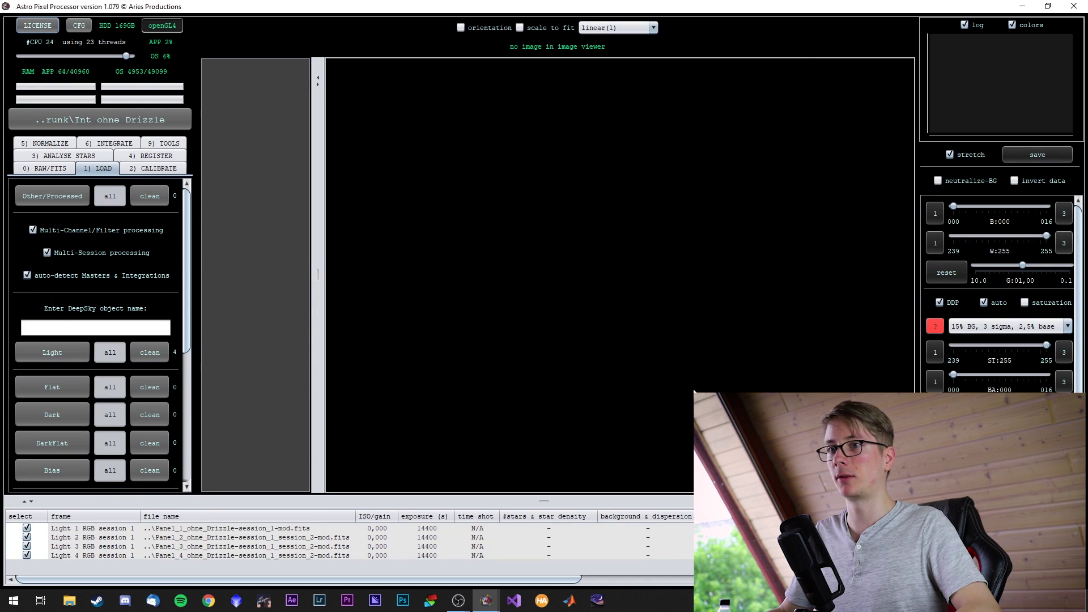
Open the first panel's light frame in the viewer and zoom around the image.
double_click(105, 529)
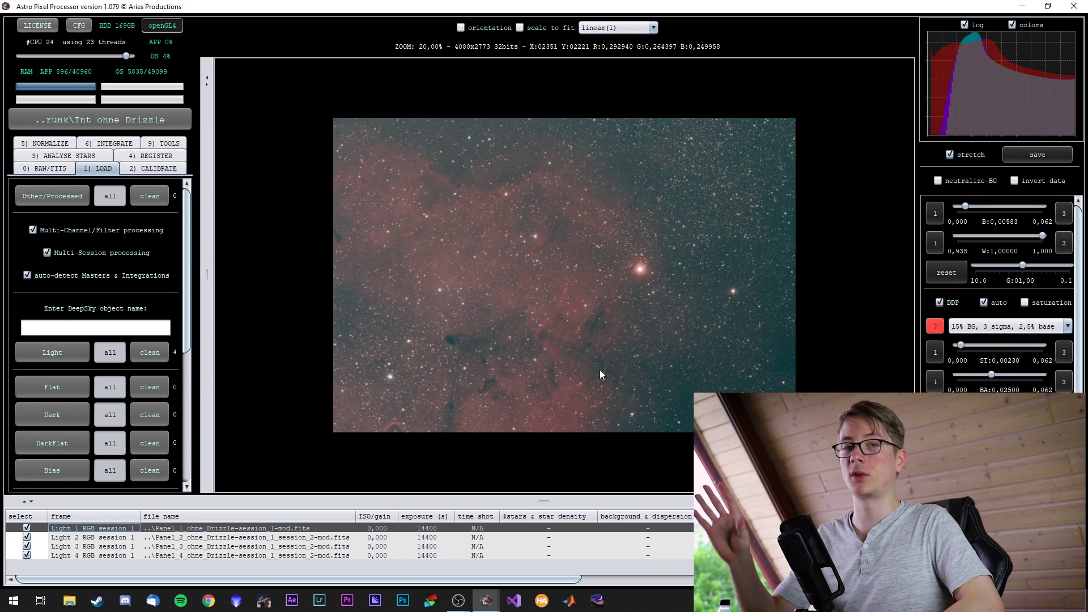
scroll(600, 370, up, 2)
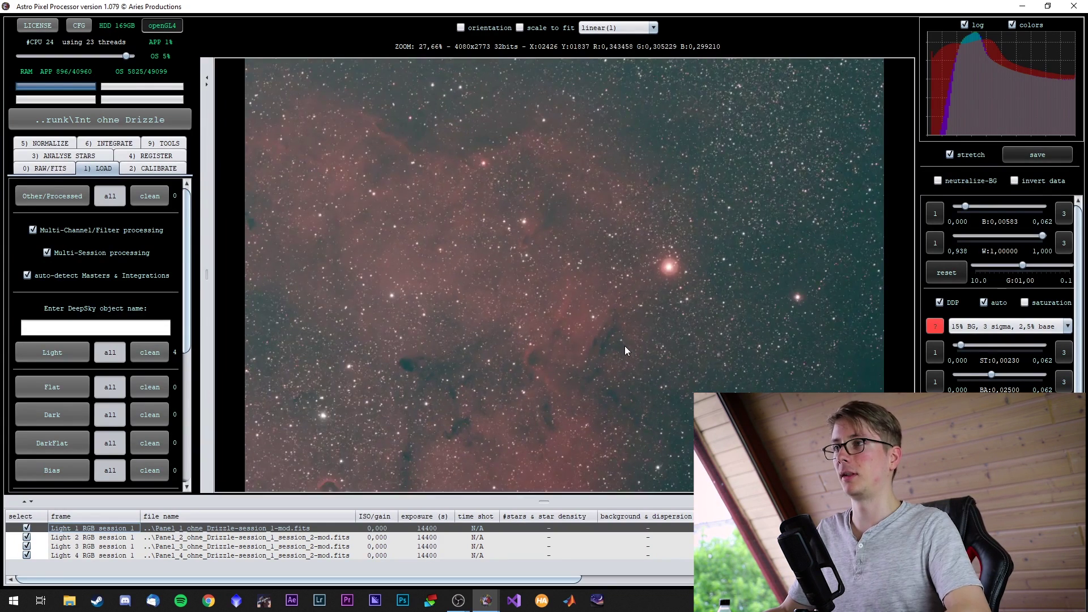
scroll(695, 321, up, 4)
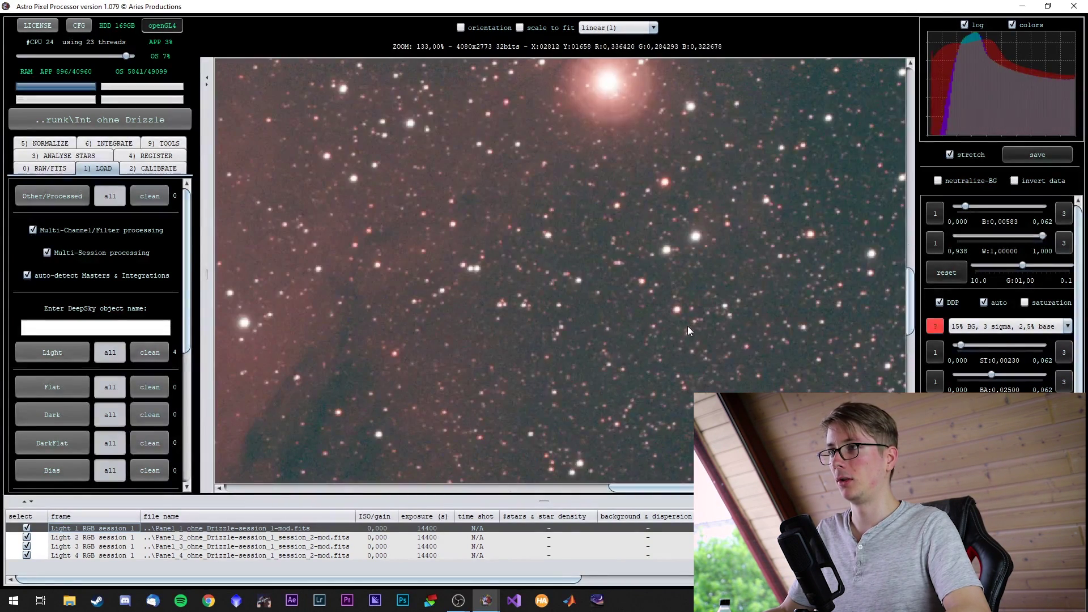
scroll(669, 334, up, 2)
scroll(654, 343, up, 2)
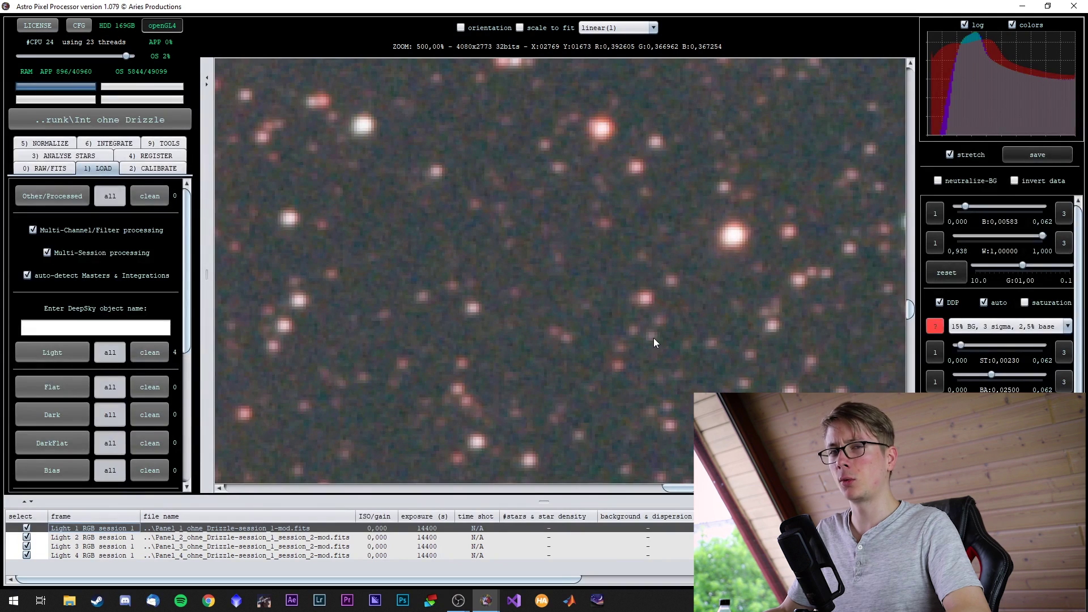
scroll(654, 338, down, 4)
scroll(648, 337, down, 2)
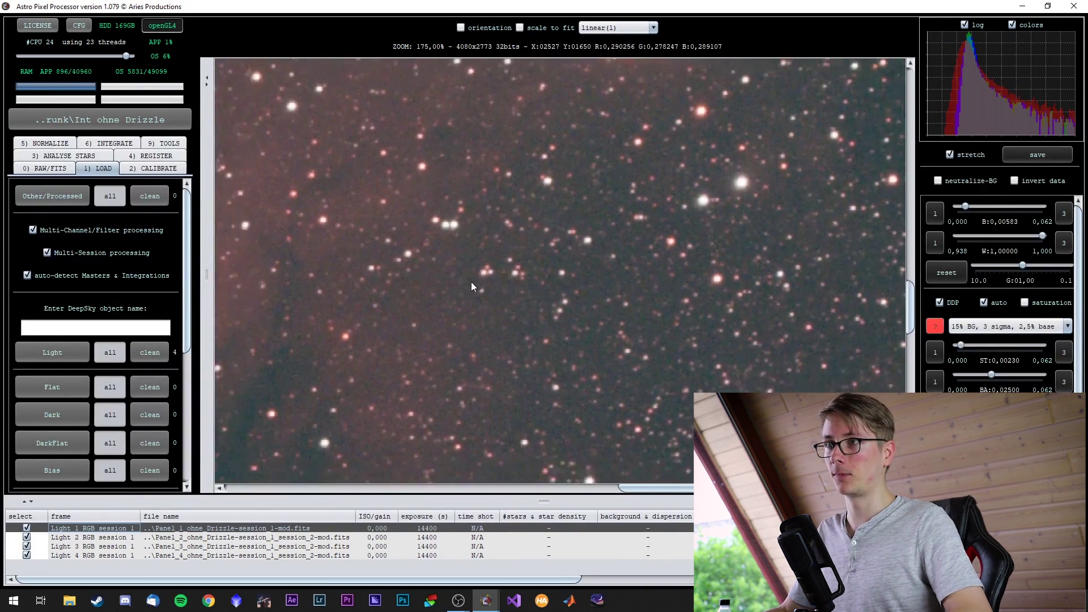
drag(471, 281, 596, 339)
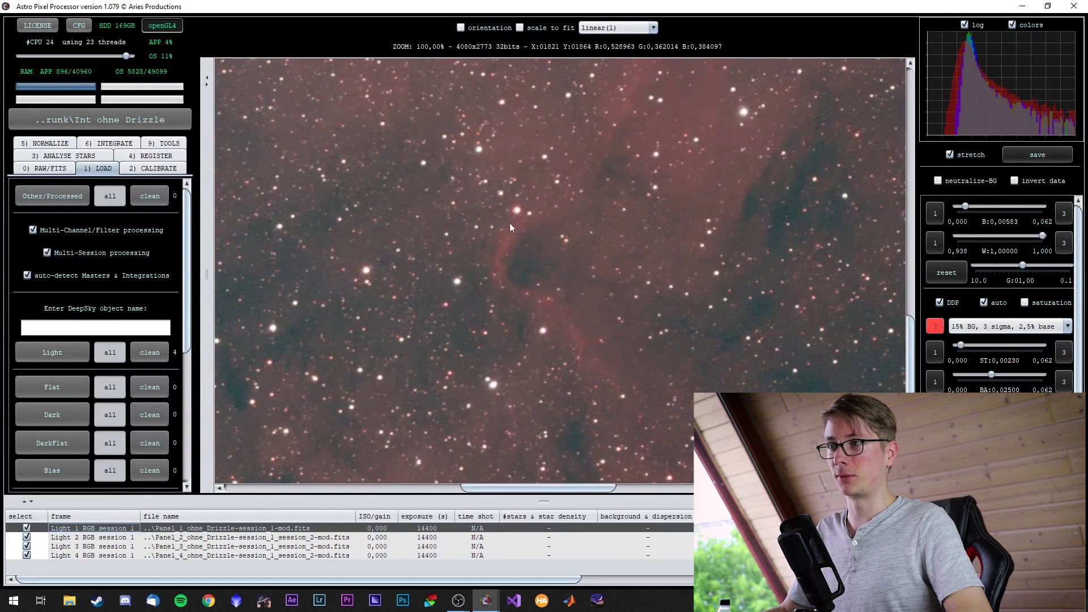
Apply the 15% BG, 3 sigma, 0,0% base stretch after trying 30% BG, 2 sigma.
click(980, 327)
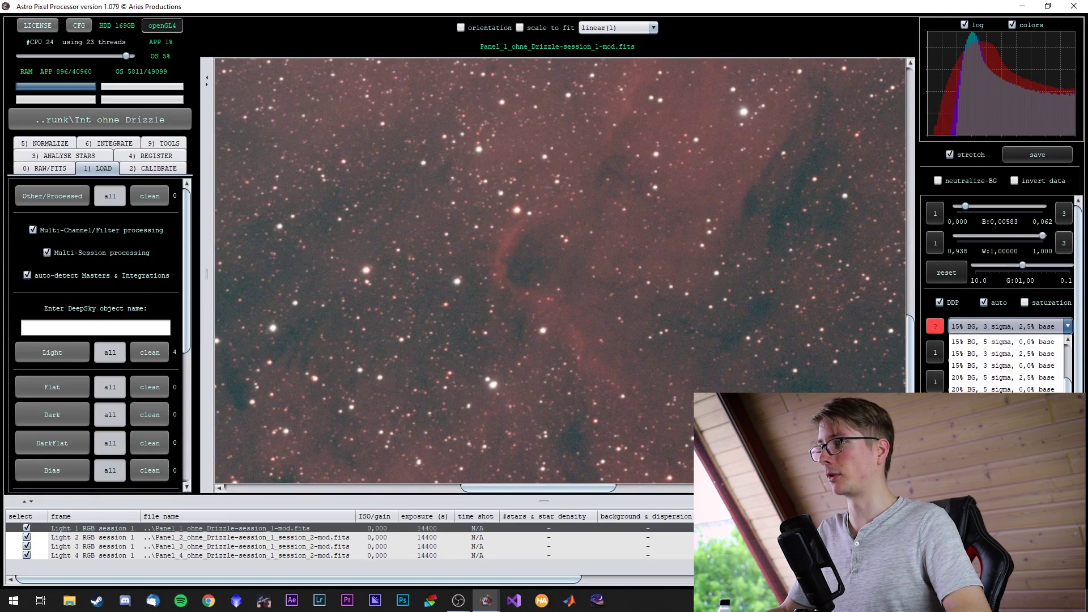
click(998, 425)
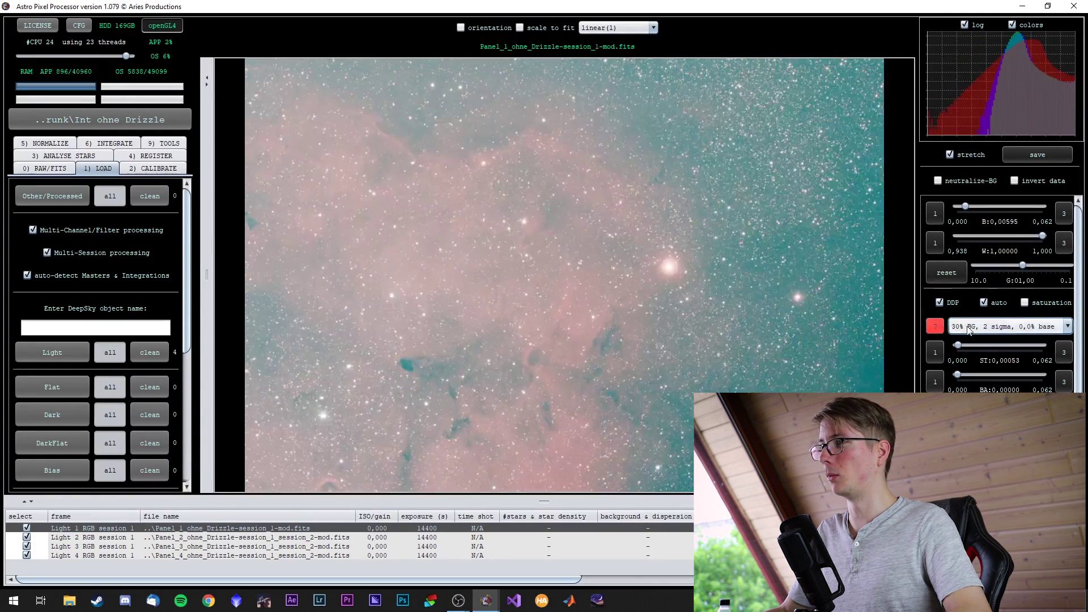
click(968, 327)
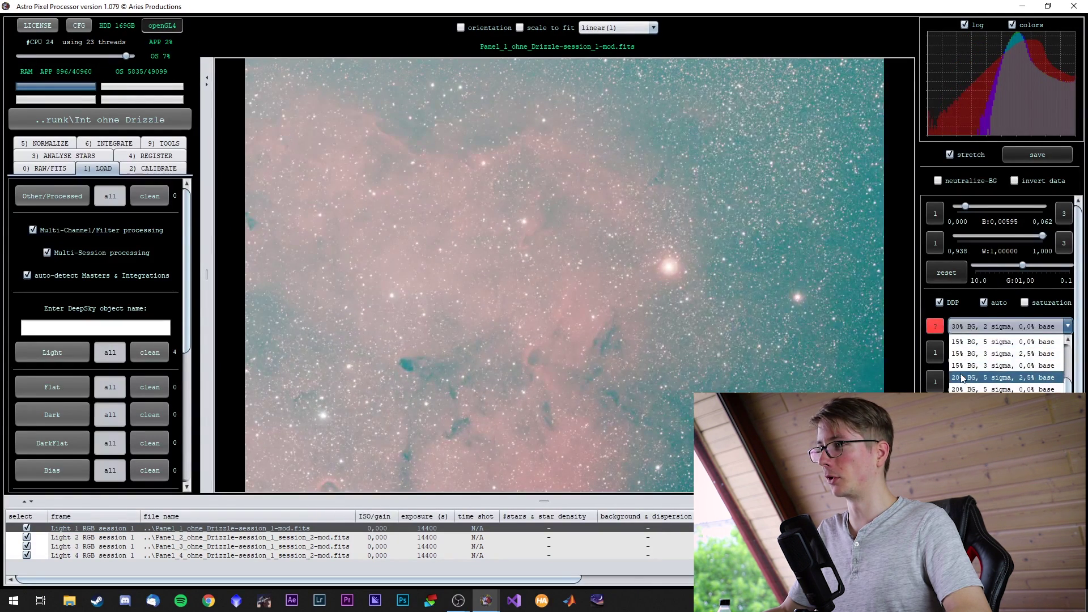
click(998, 365)
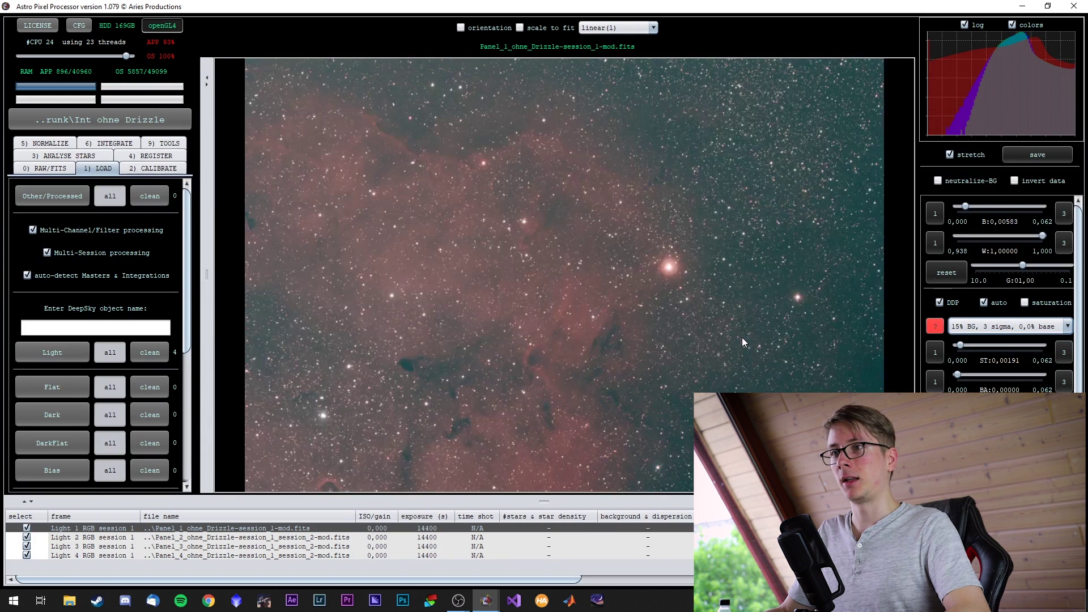
Inspect a bright star up close, pan across the star field, then display the second panel.
click(669, 268)
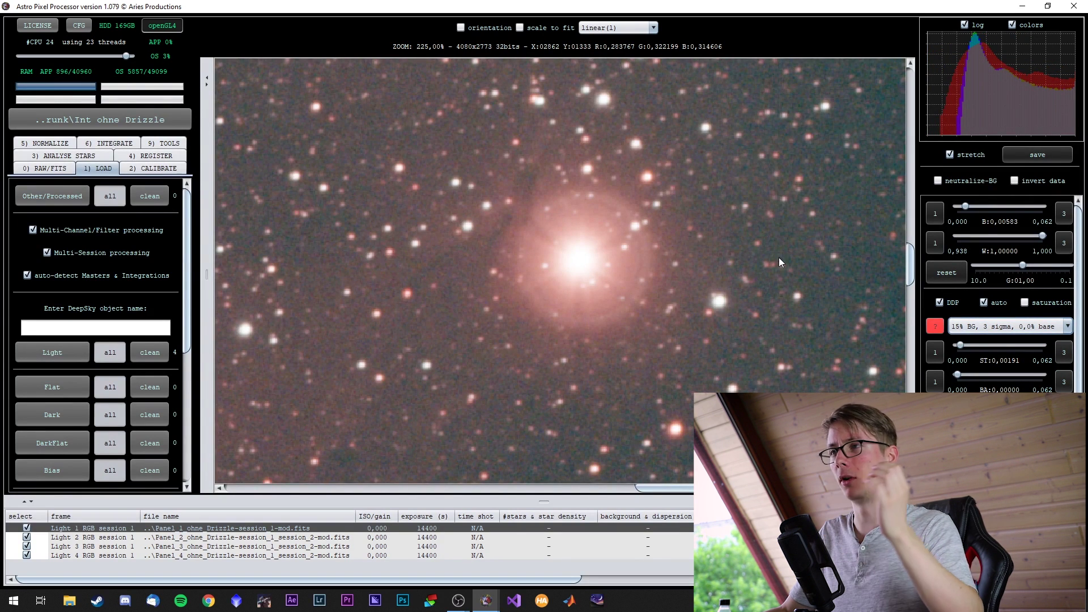
scroll(779, 262, down, 3)
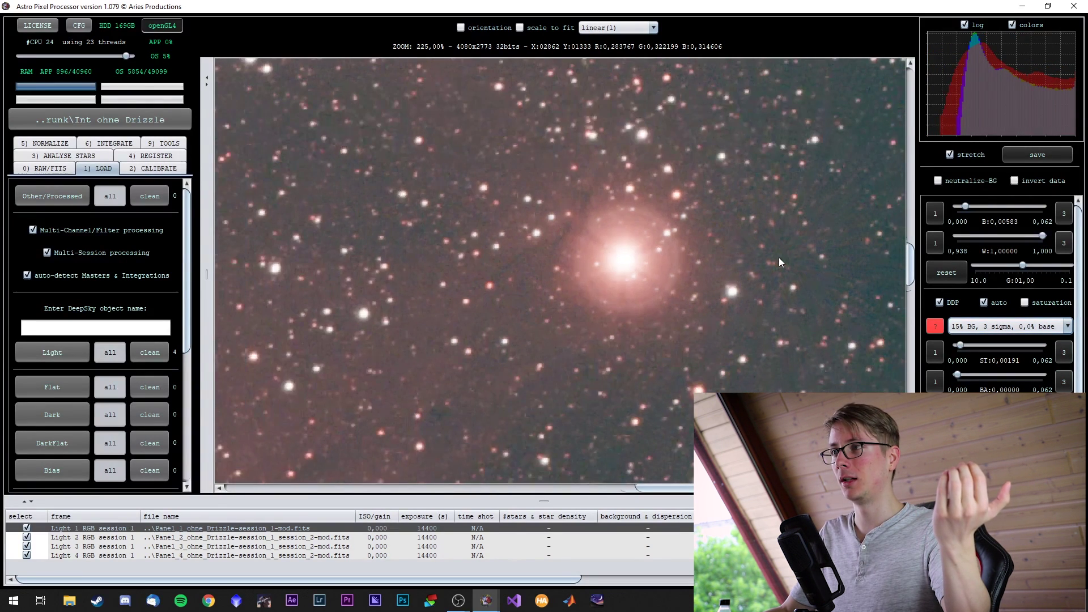
scroll(779, 258, down, 1)
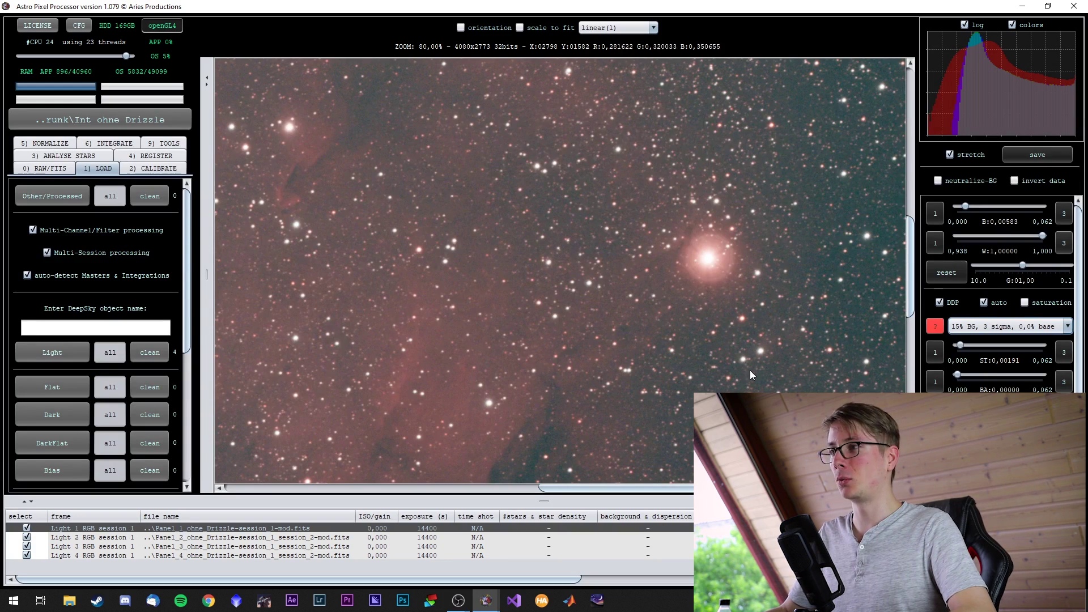
drag(749, 369, 444, 105)
scroll(444, 106, down, 2)
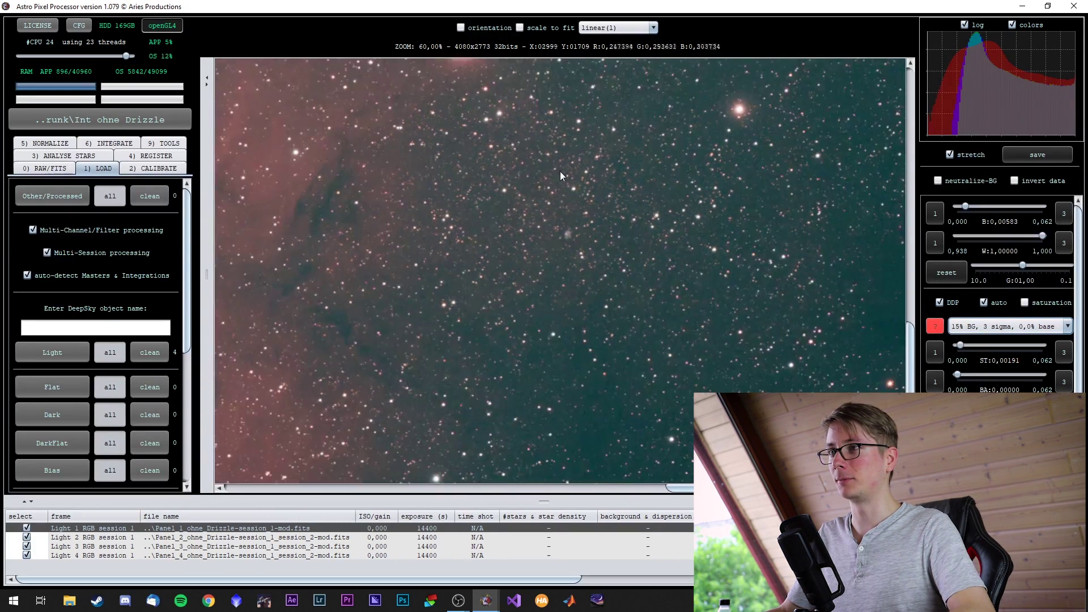
scroll(636, 249, up, 10)
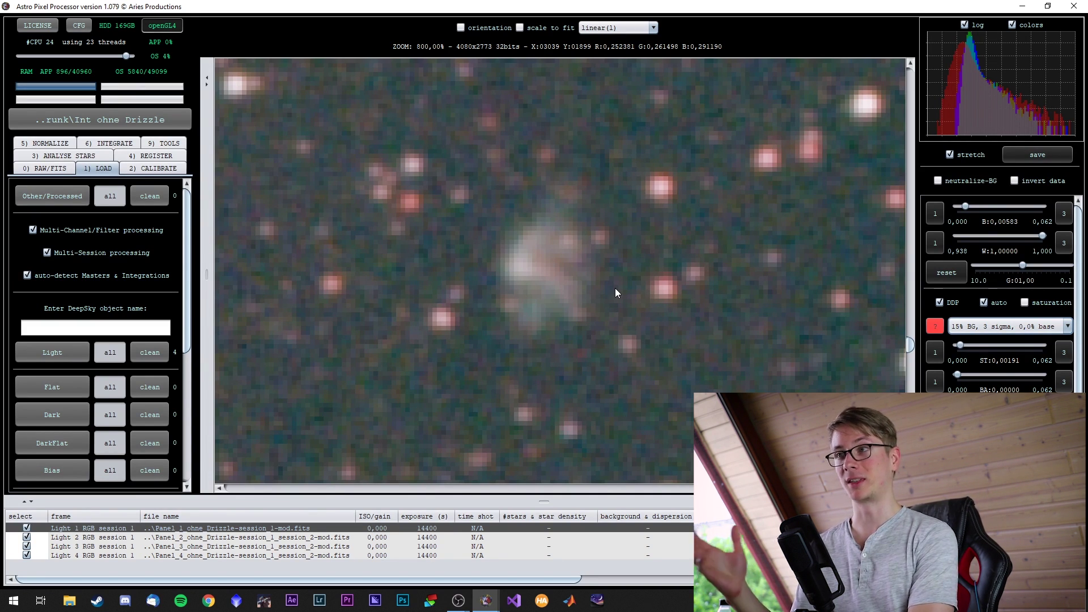
scroll(614, 289, down, 10)
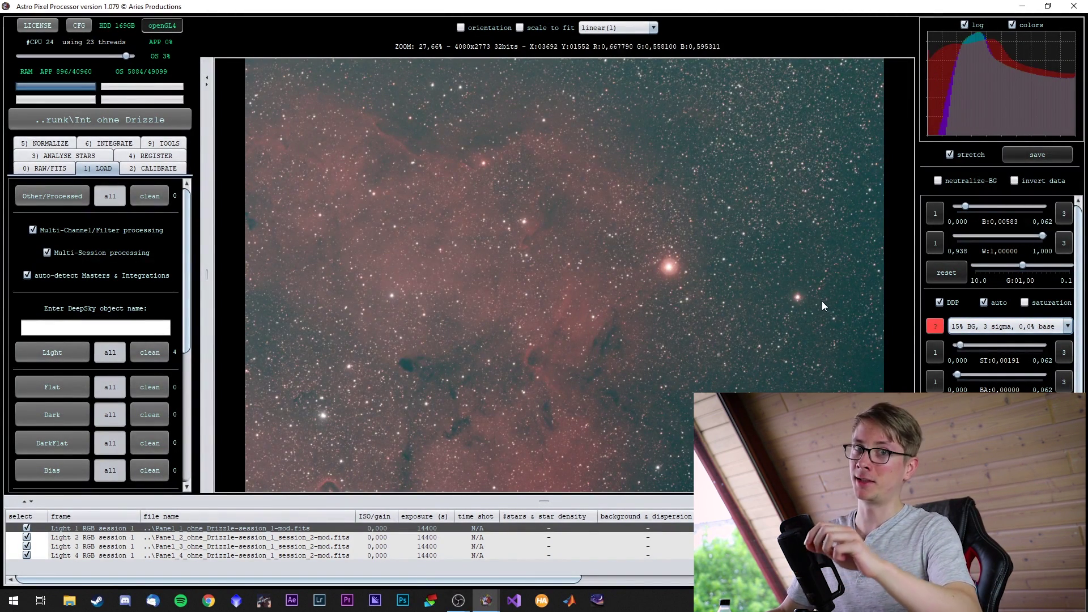
click(108, 537)
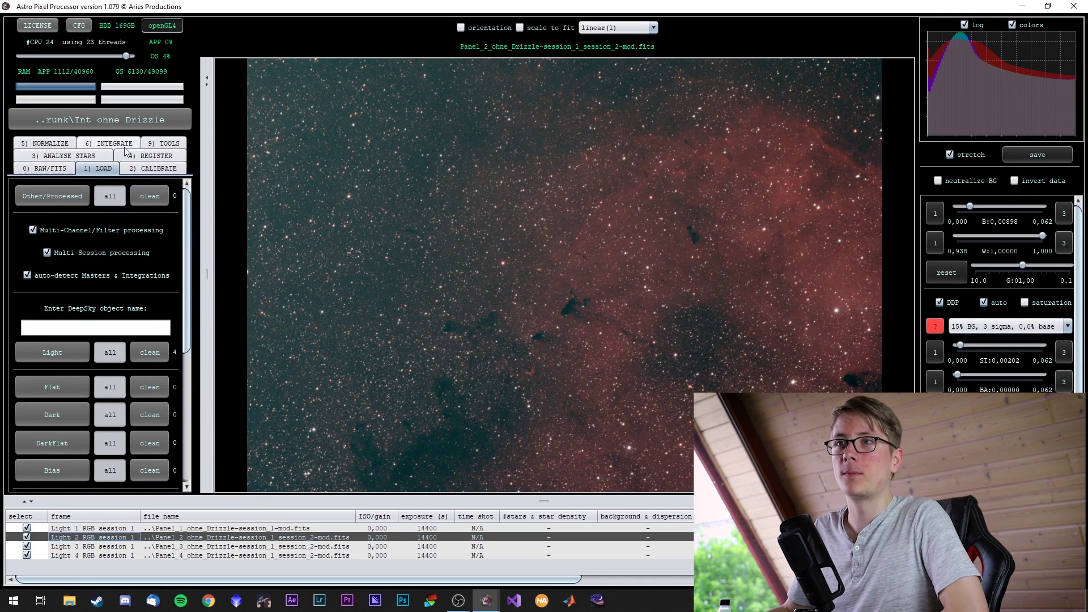
click(150, 144)
Check the MBB options in the integration settings, then view the third panel with the Elephant's Trunk.
click(125, 169)
scroll(113, 322, down, 5)
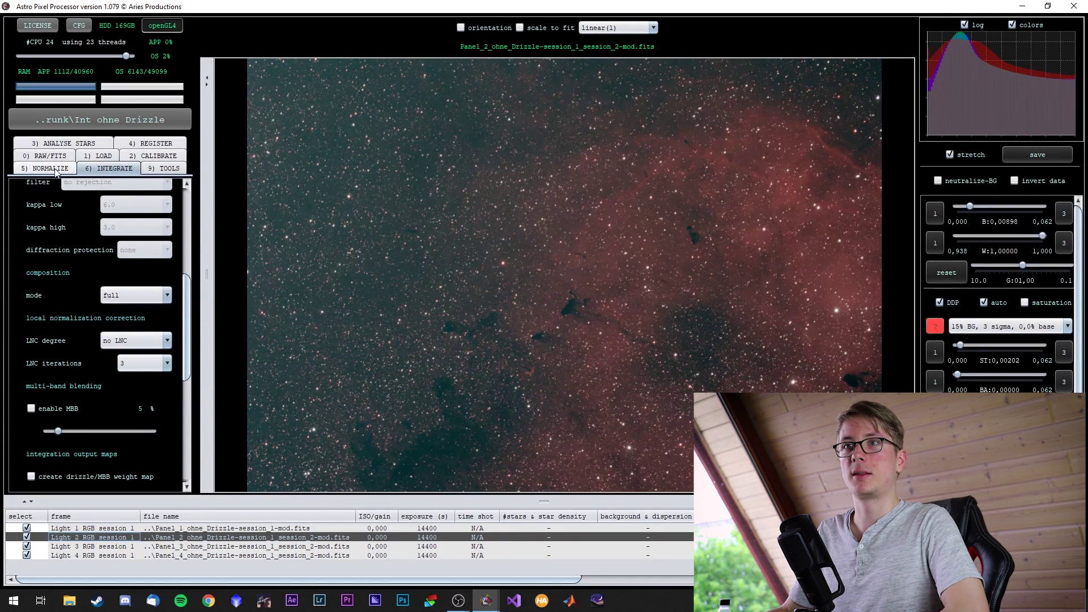
click(97, 155)
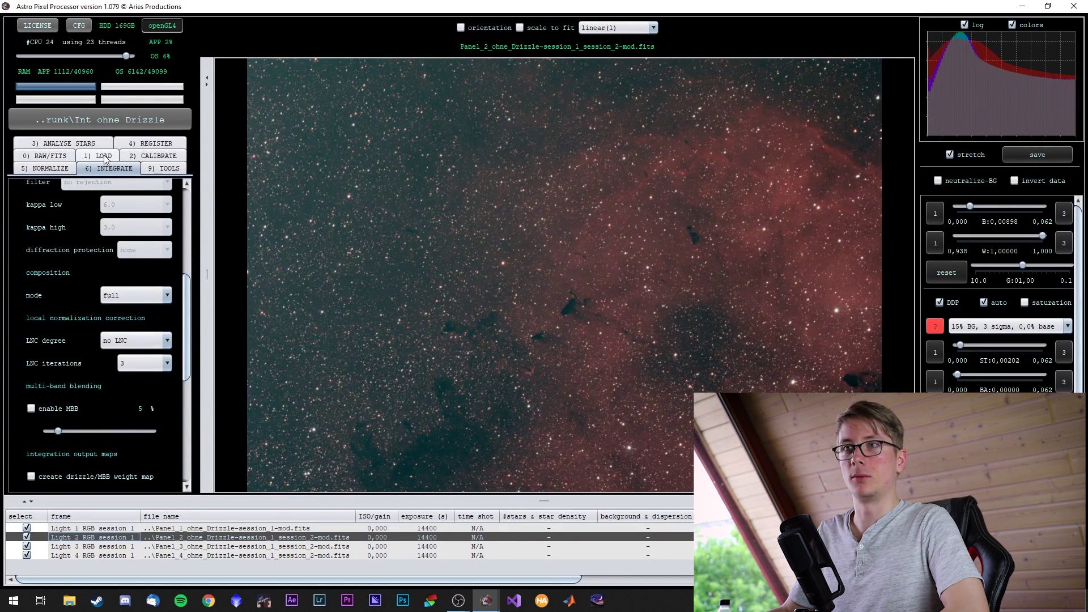
click(66, 548)
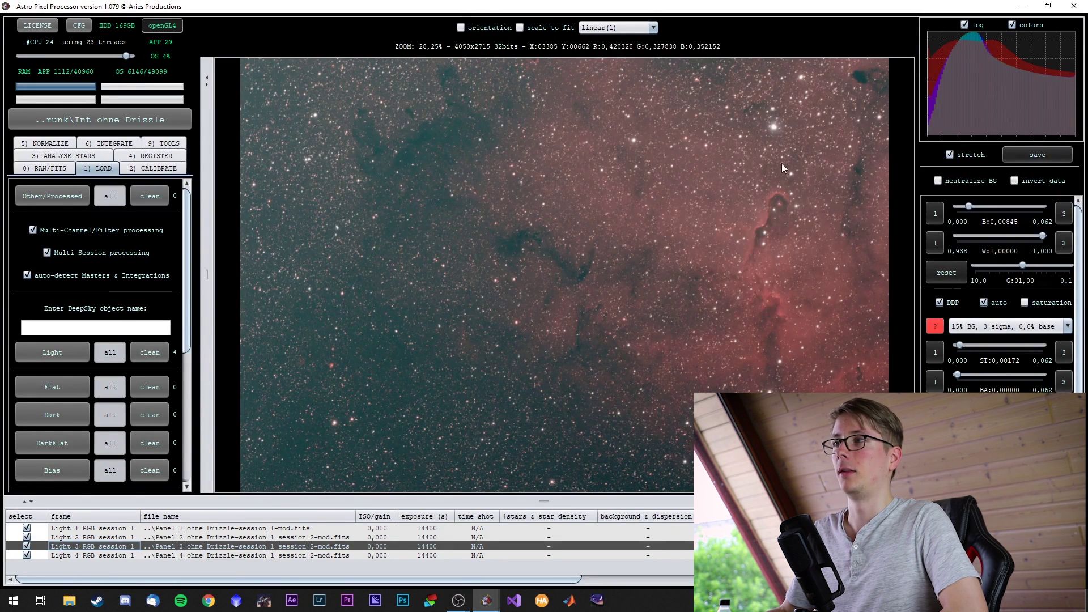
scroll(865, 287, up, 3)
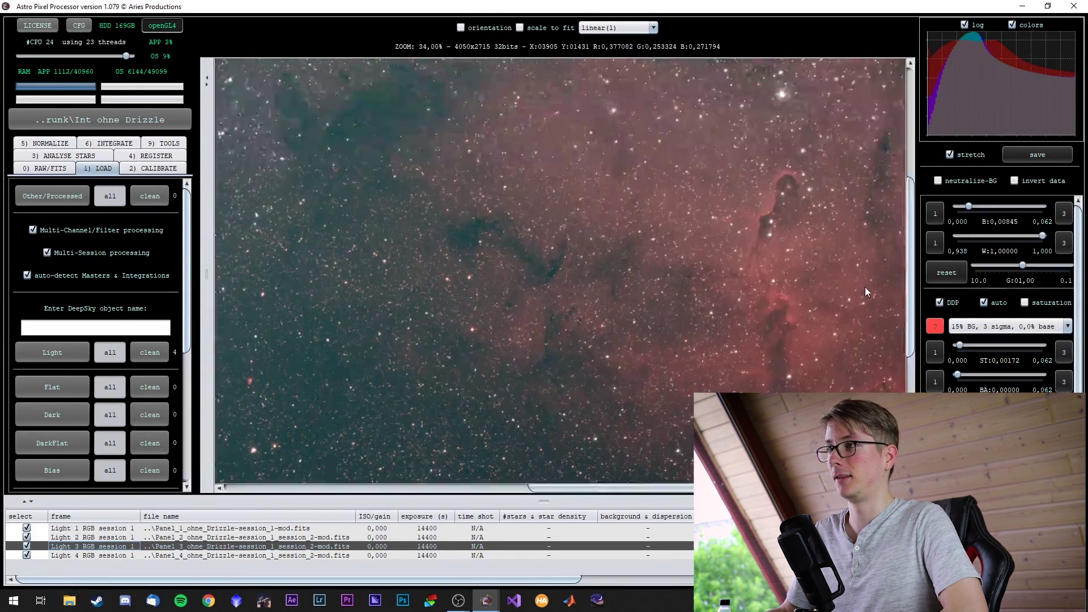
scroll(770, 66, down, 3)
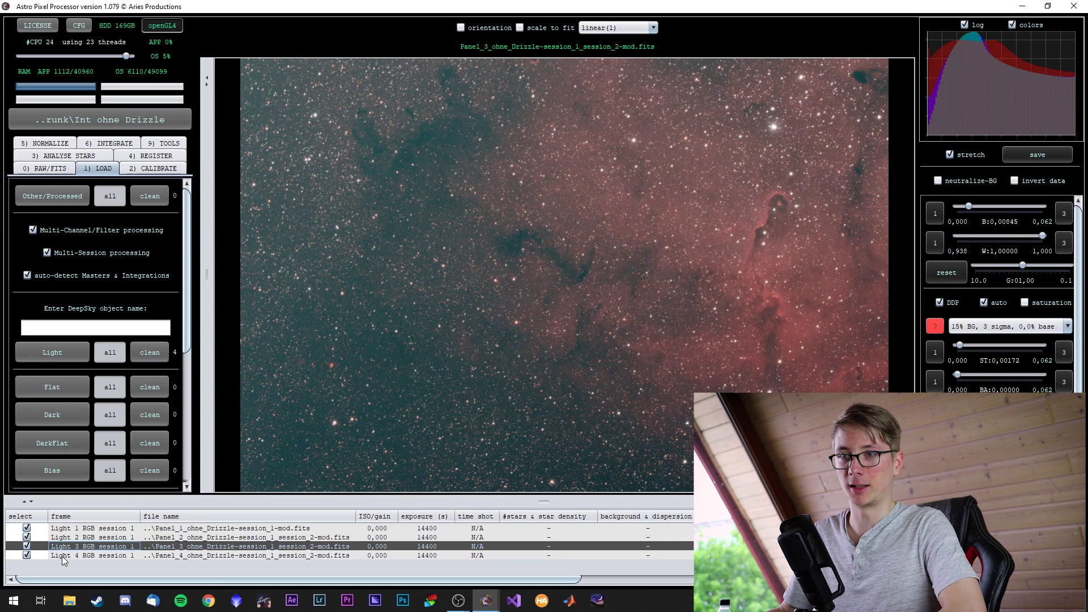
Zoom in and out on the fourth panel, then show calibration and the 500-star star-analysis settings.
click(62, 557)
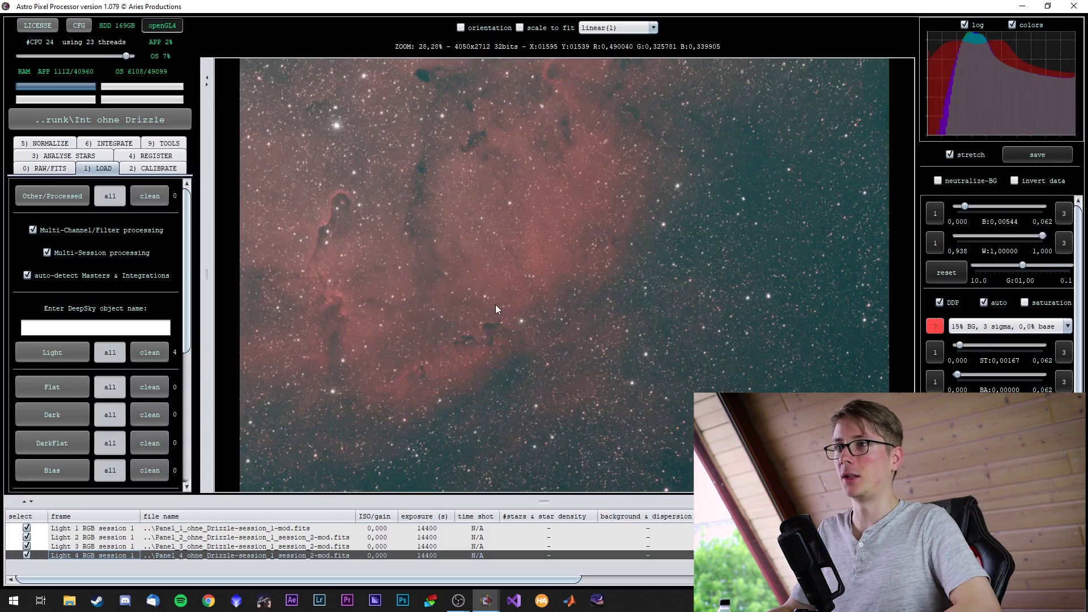
scroll(601, 314, up, 5)
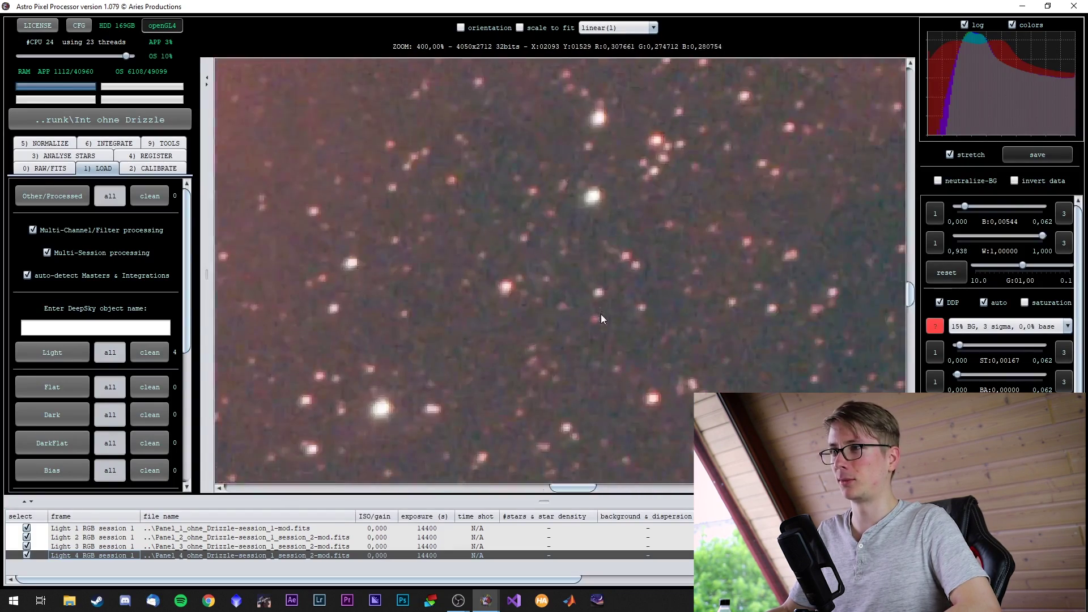
scroll(601, 314, down, 2)
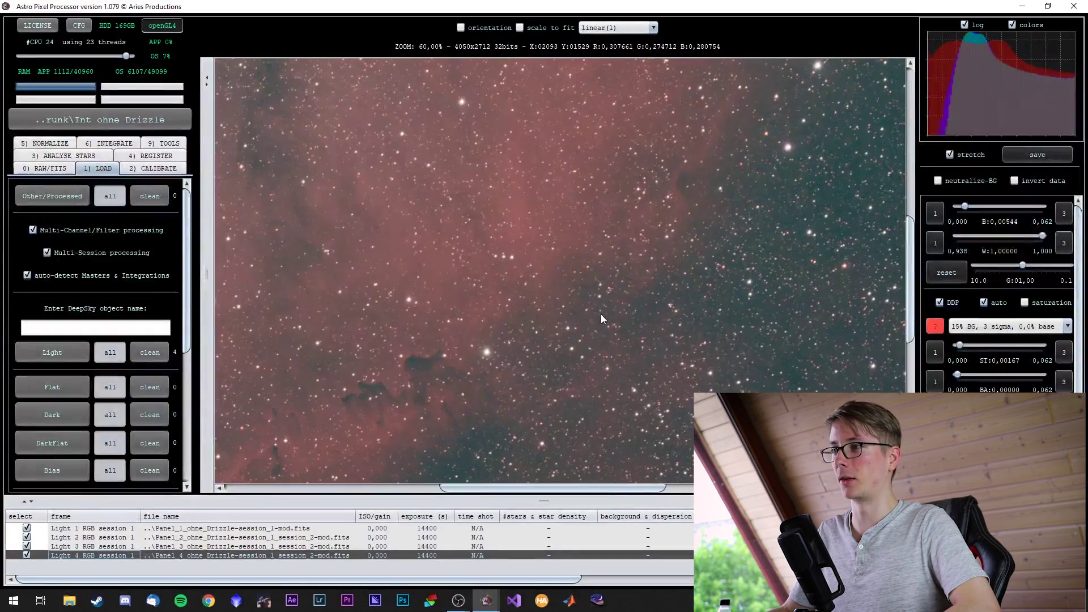
scroll(601, 314, up, 6)
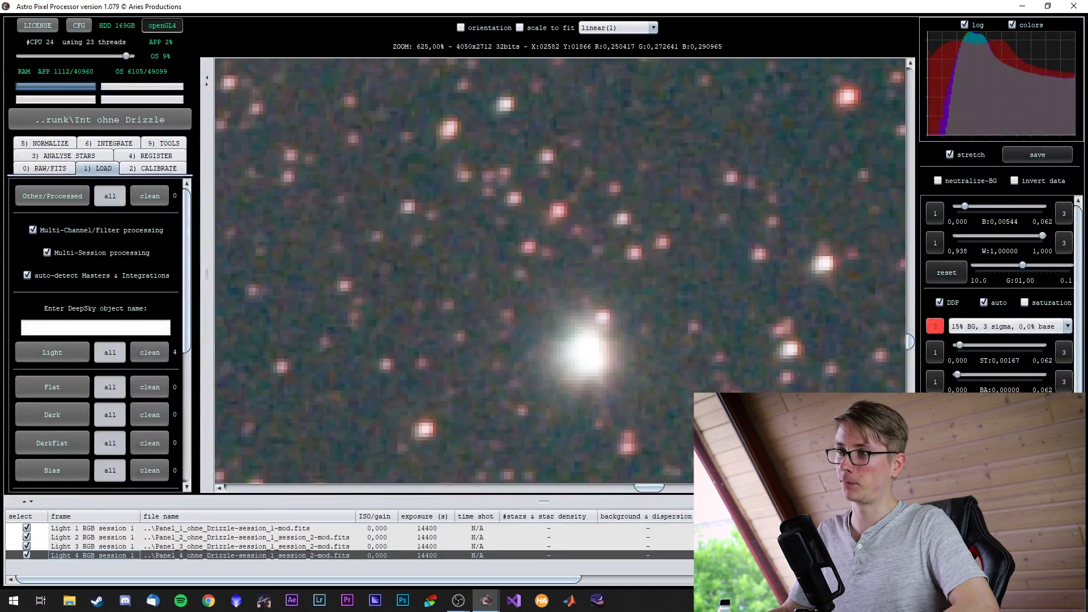
scroll(754, 360, down, 5)
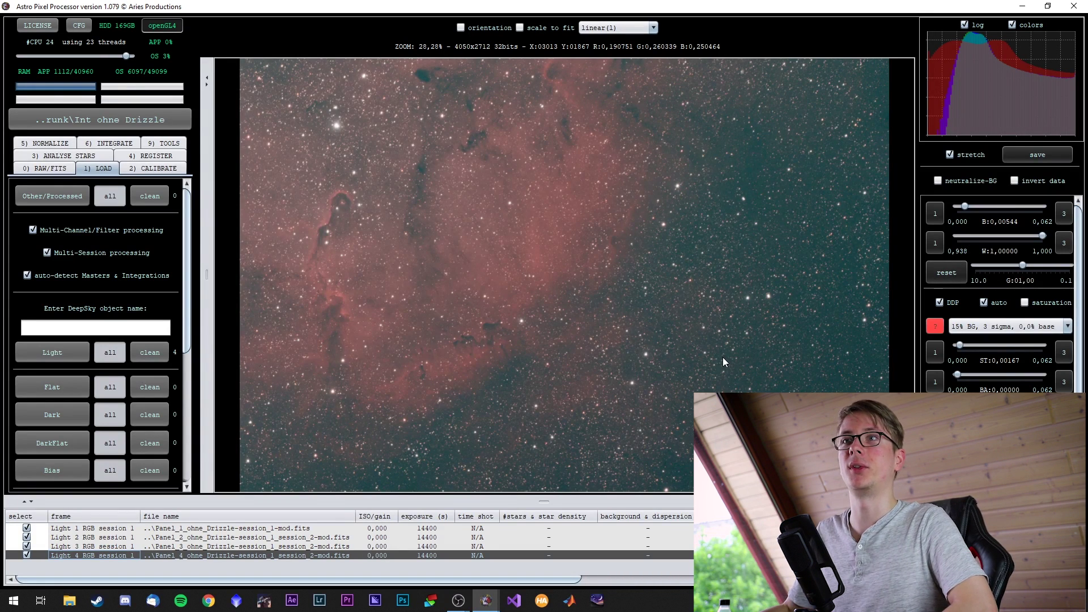
click(158, 170)
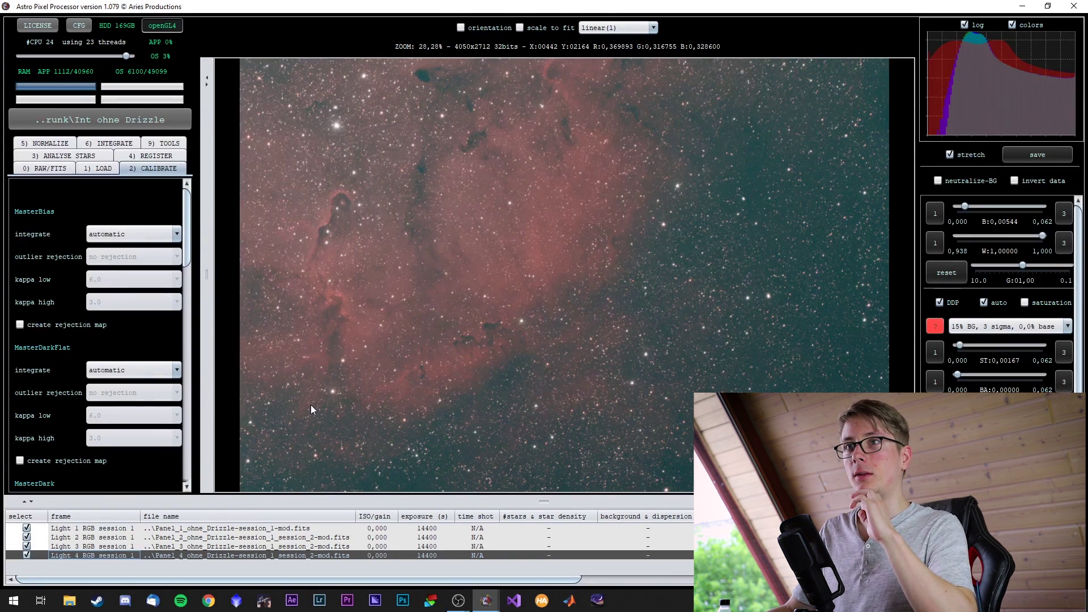
click(90, 156)
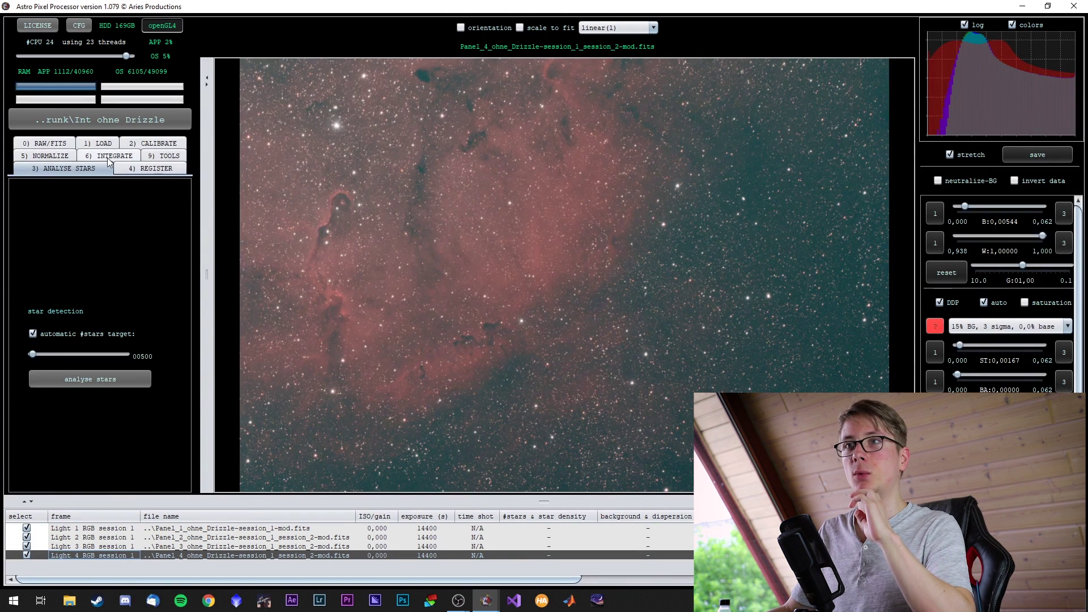
Set registration to mosaic mode, enable dynamic distortion correction, and disable same camera and optics.
click(142, 169)
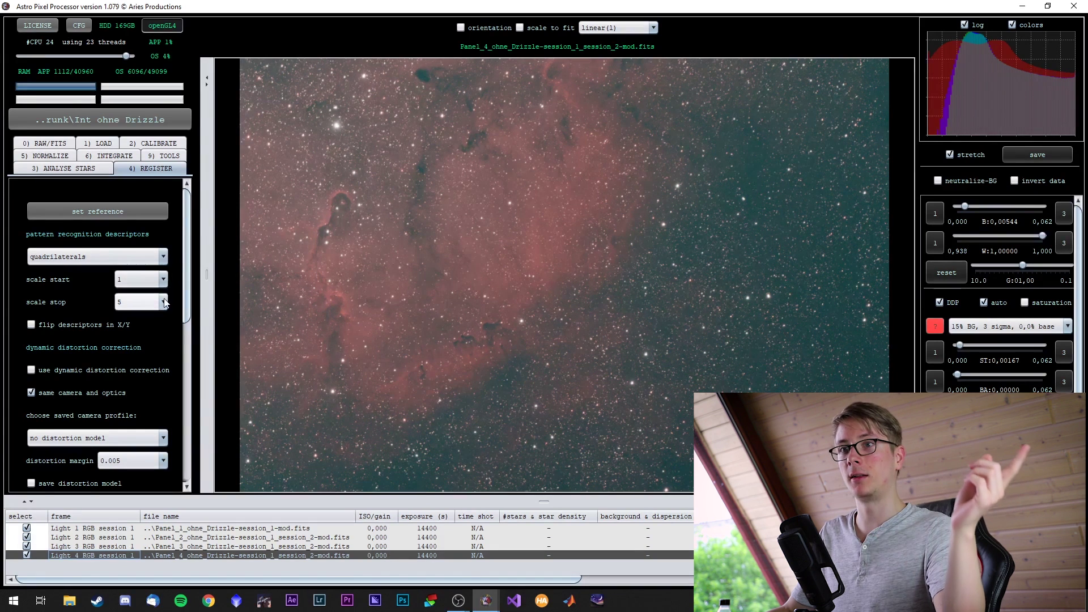
scroll(164, 303, down, 2)
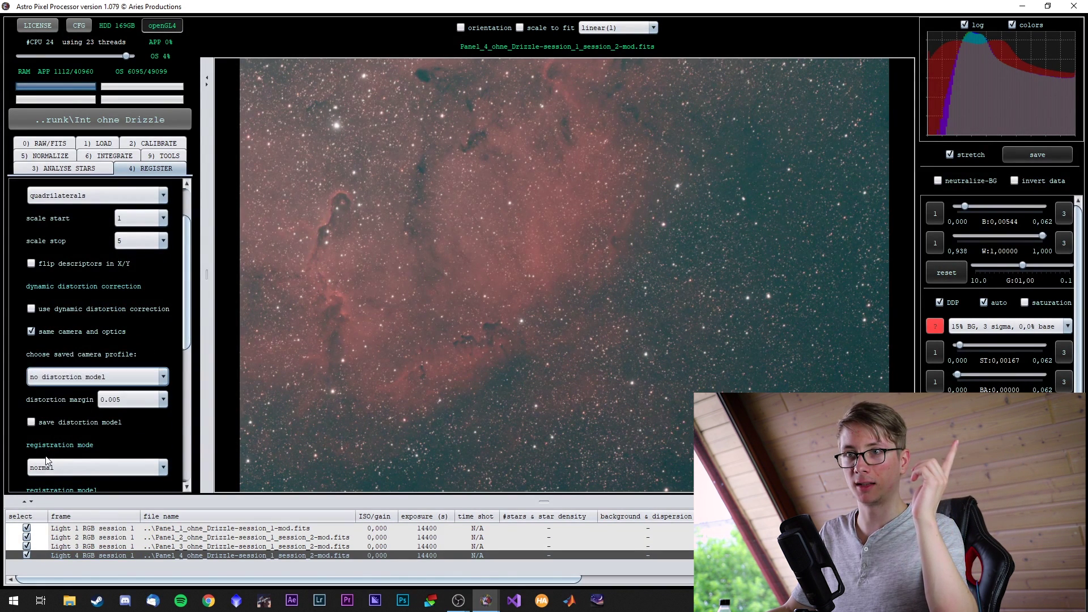
scroll(104, 441, down, 2)
click(110, 412)
click(99, 440)
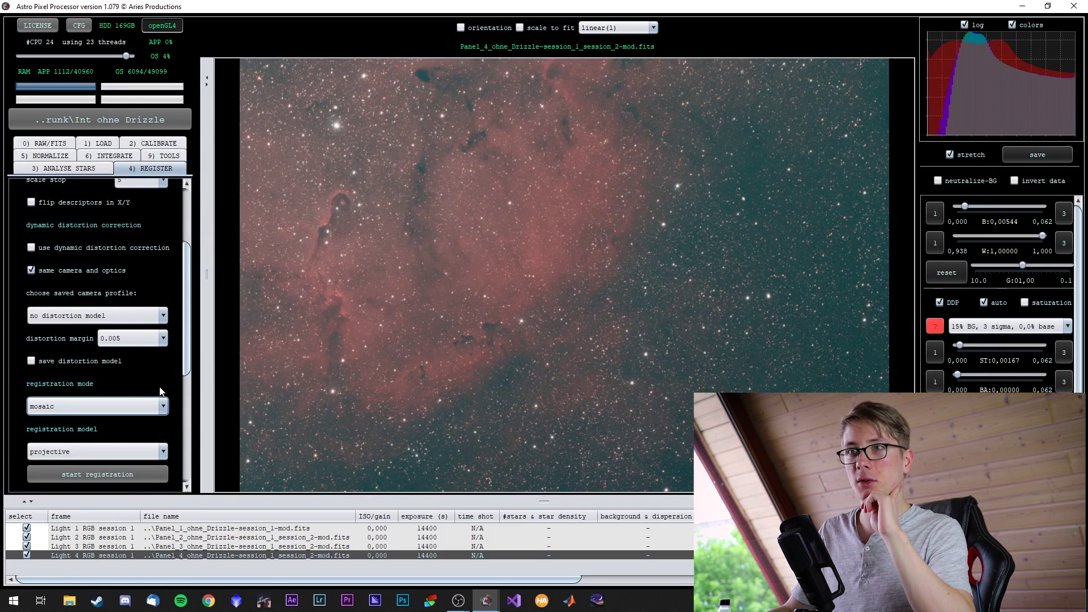
click(129, 249)
click(127, 272)
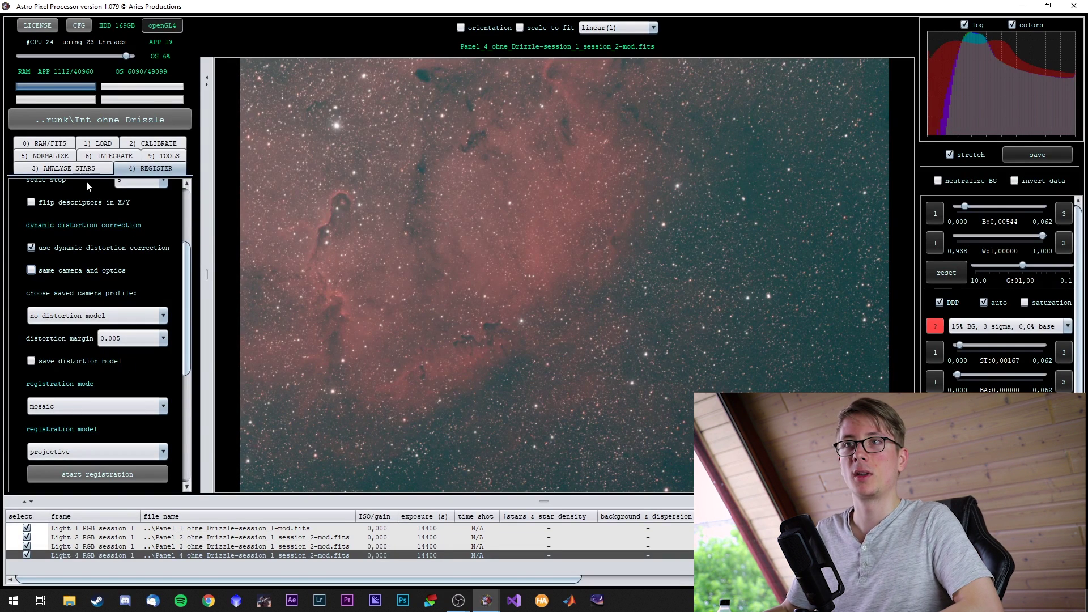
click(52, 156)
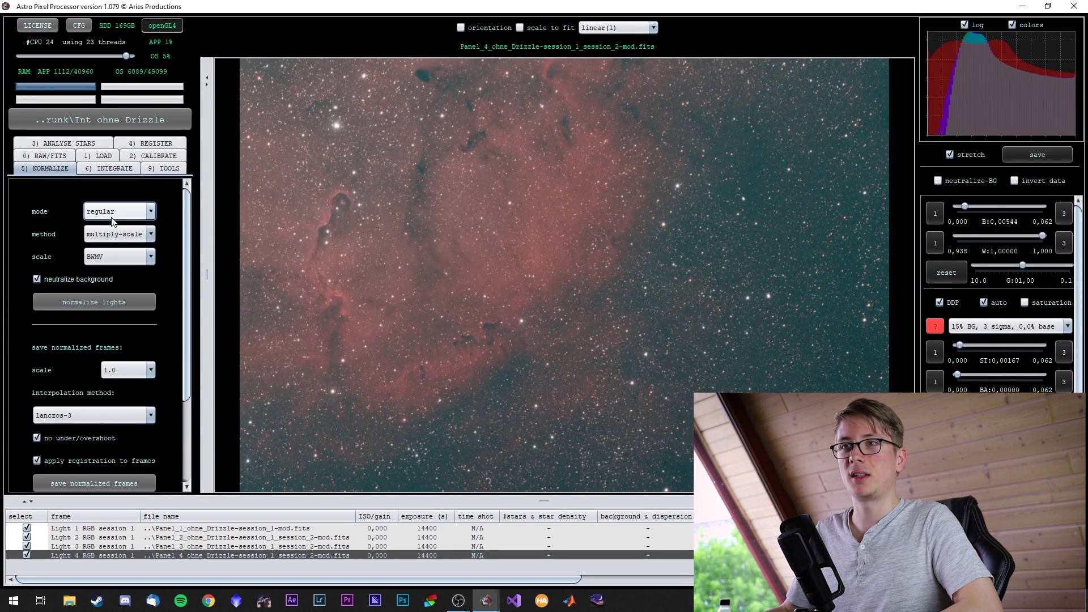
Set the integration method to average.
click(109, 169)
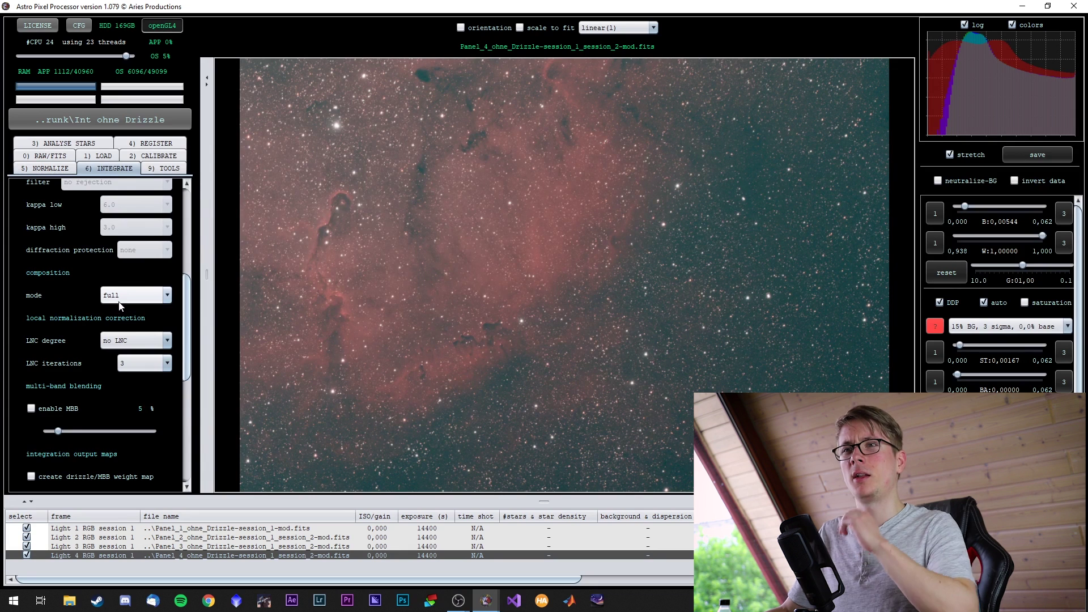
scroll(100, 338, up, 3)
scroll(101, 339, up, 1)
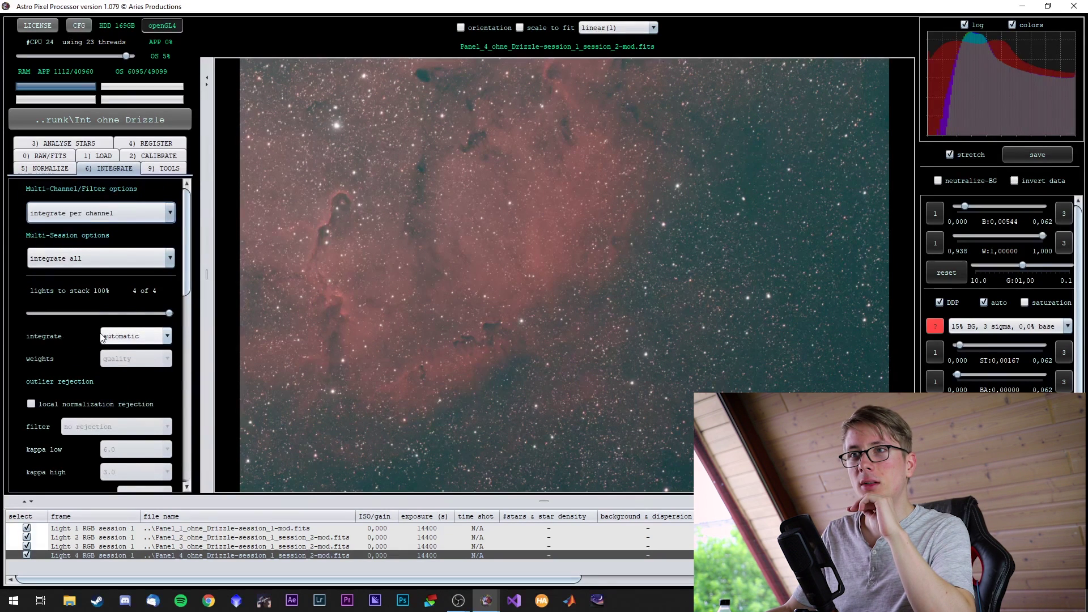
scroll(101, 338, down, 2)
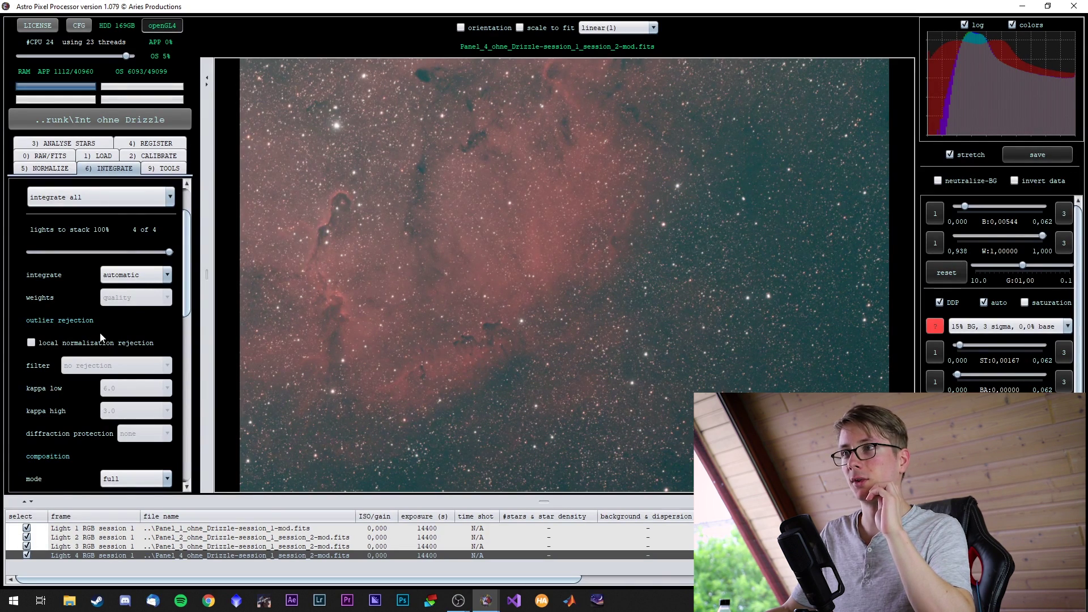
scroll(709, 343, up, 3)
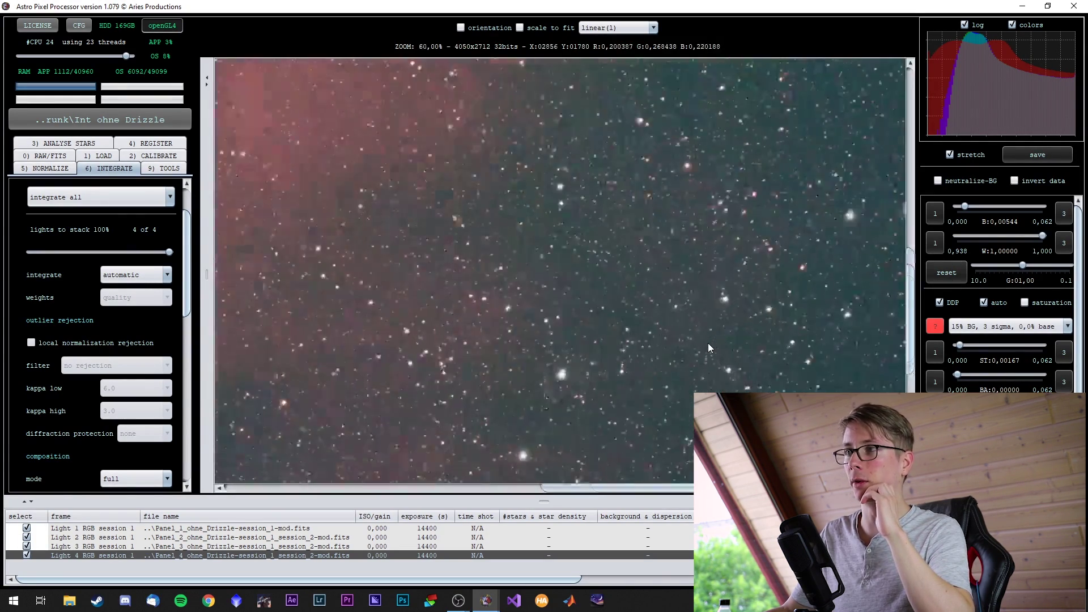
scroll(703, 342, up, 2)
scroll(695, 345, down, 4)
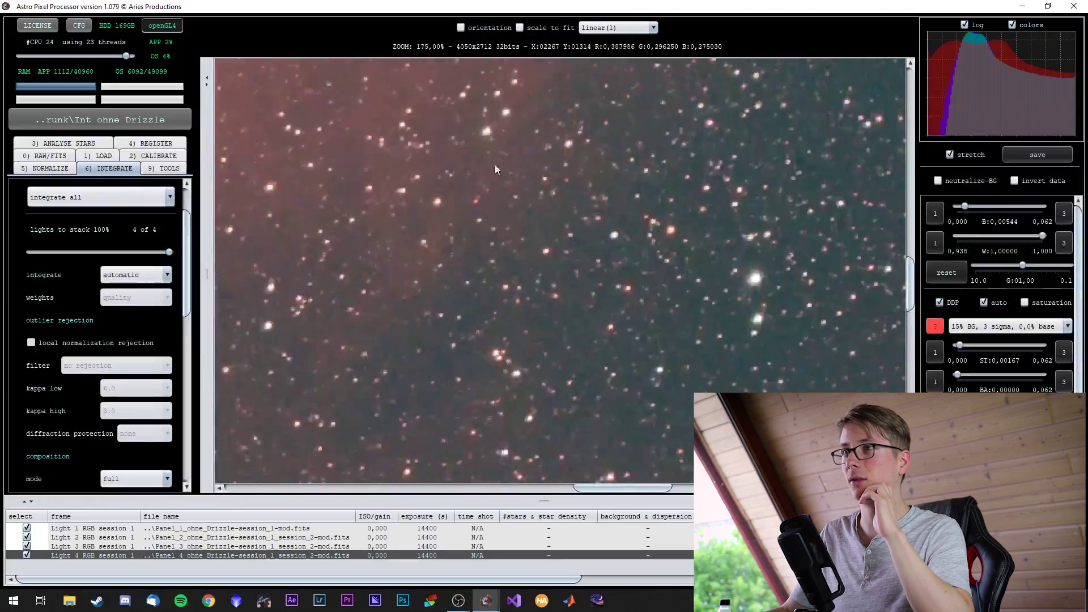
scroll(556, 198, up, 4)
scroll(556, 197, down, 4)
scroll(477, 409, up, 3)
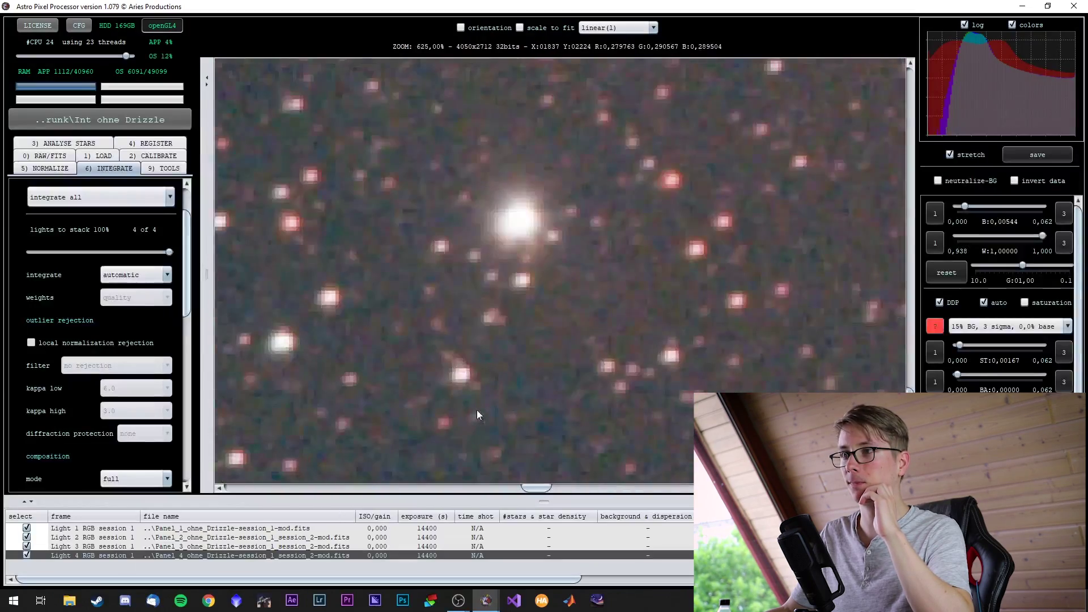
scroll(477, 410, down, 1)
scroll(477, 410, down, 3)
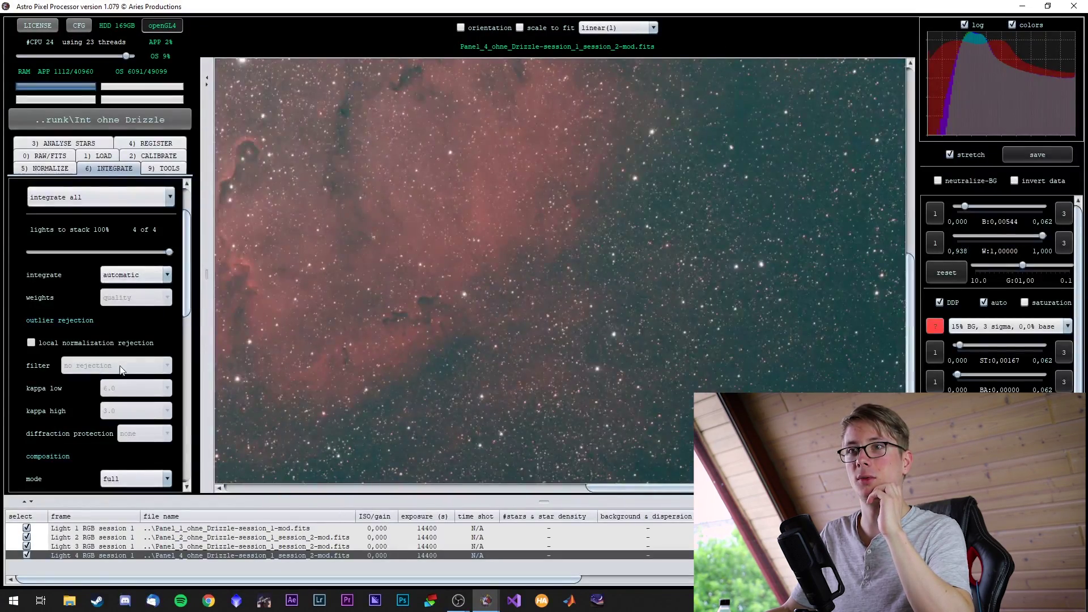
click(136, 277)
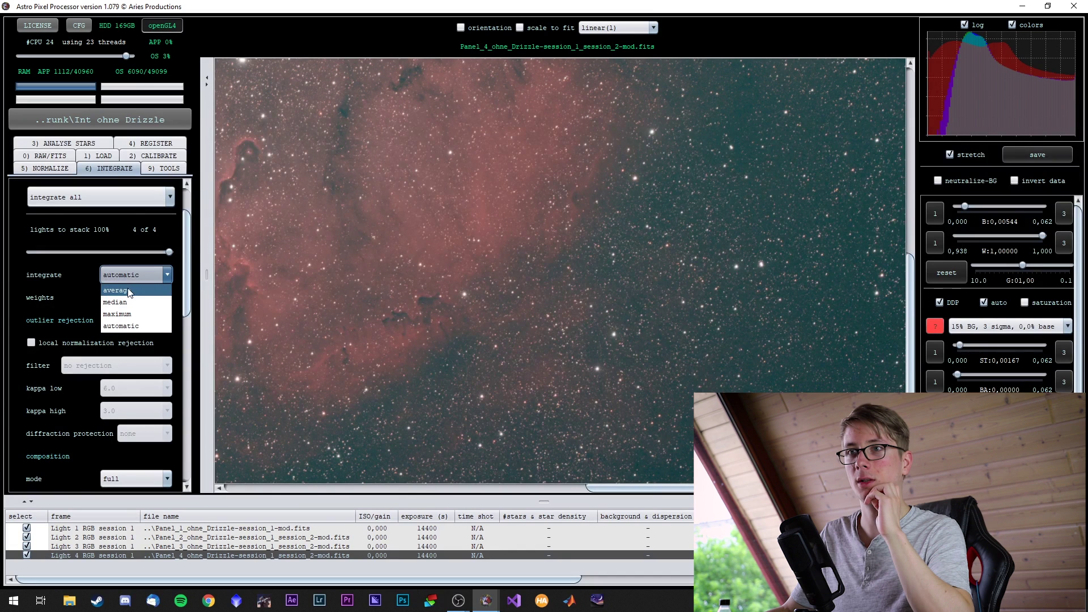
click(129, 293)
Set the LNC degree to 1st degree LNC.
scroll(88, 305, down, 2)
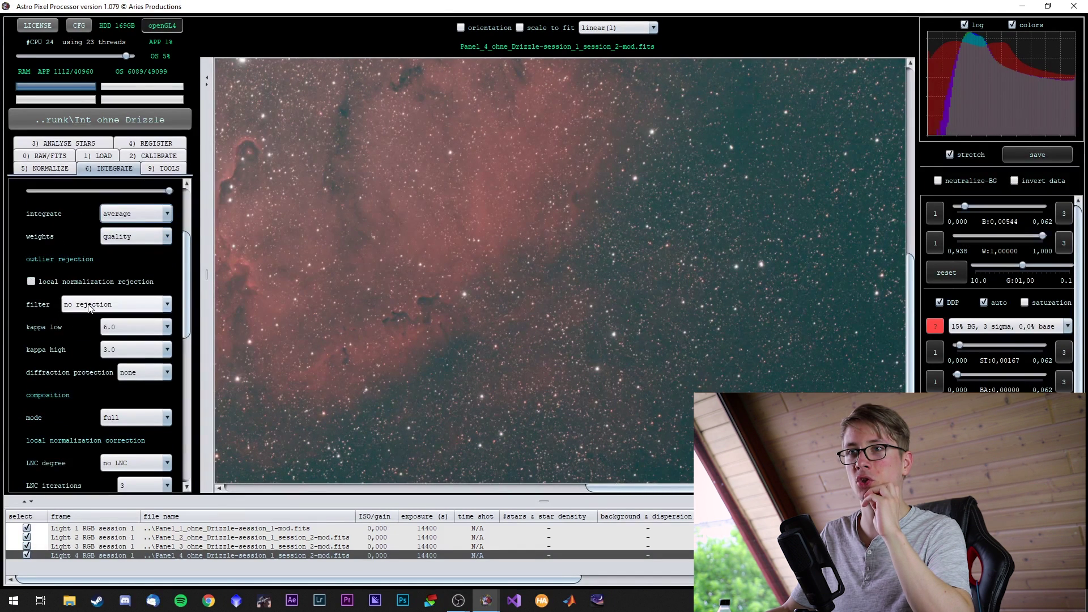
scroll(88, 305, down, 2)
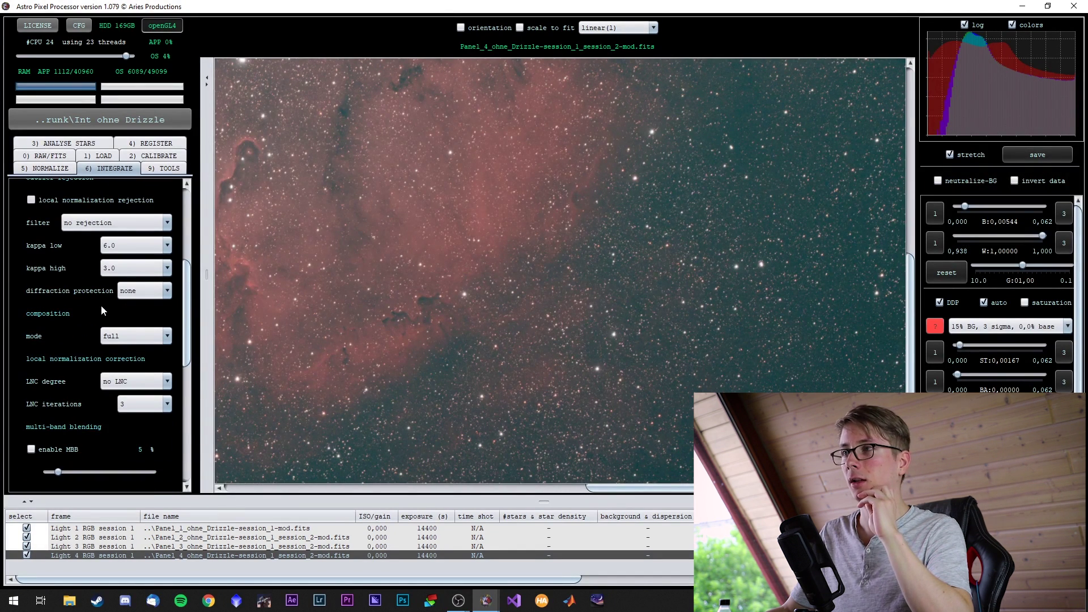
scroll(104, 301, down, 1)
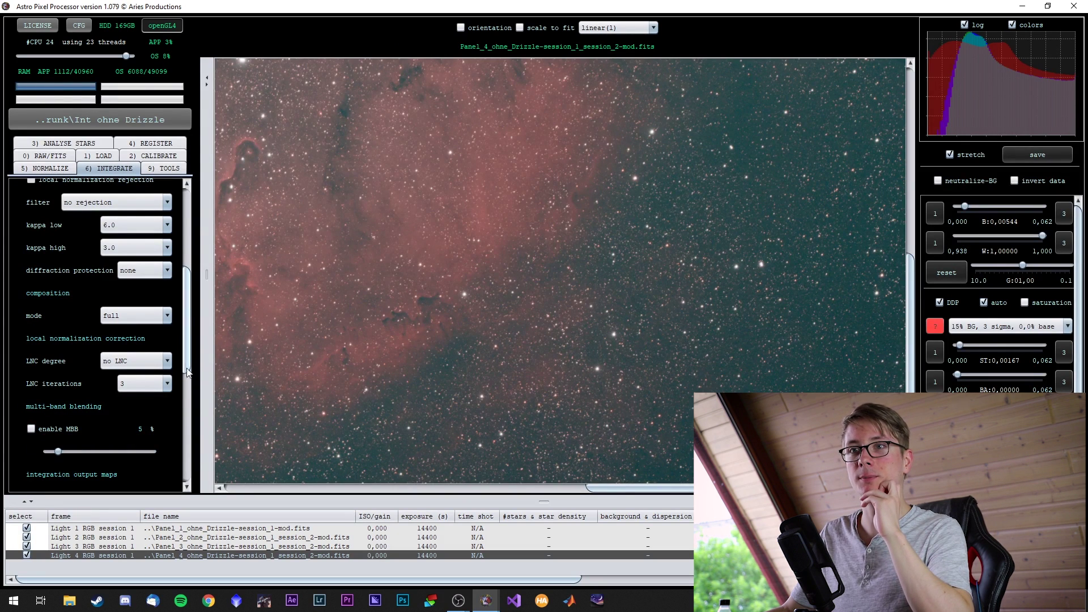
click(141, 368)
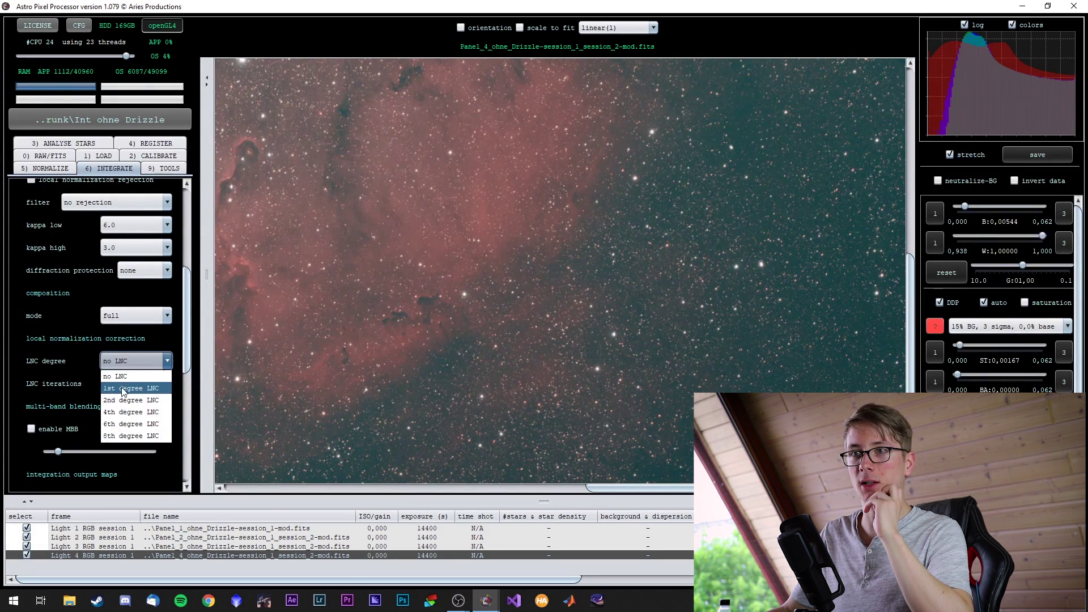
click(123, 389)
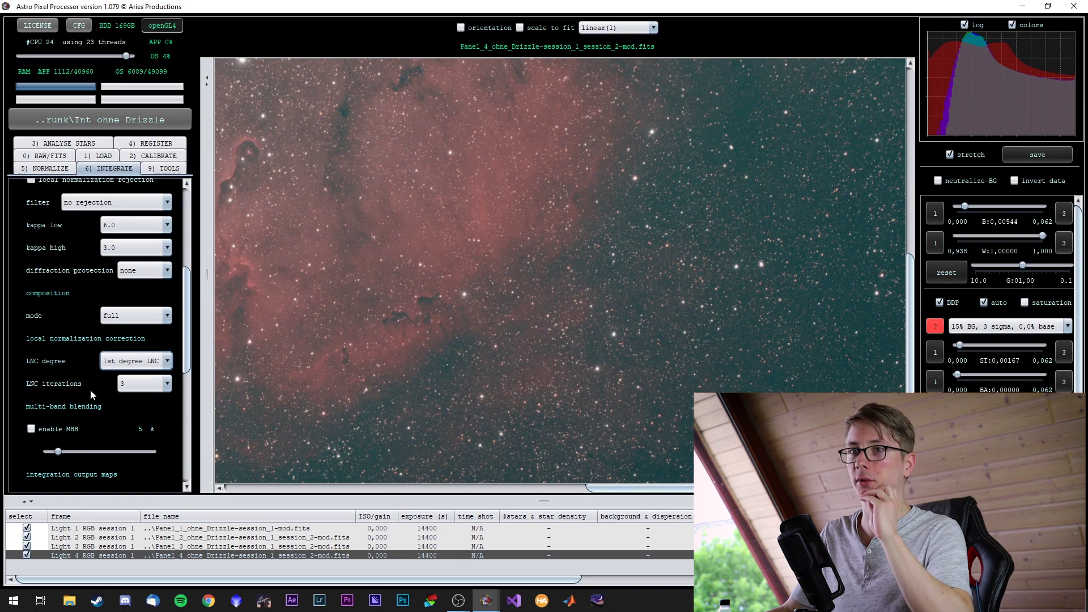
Enable multi-band blending and raise its amount to 15 %.
scroll(90, 389, down, 3)
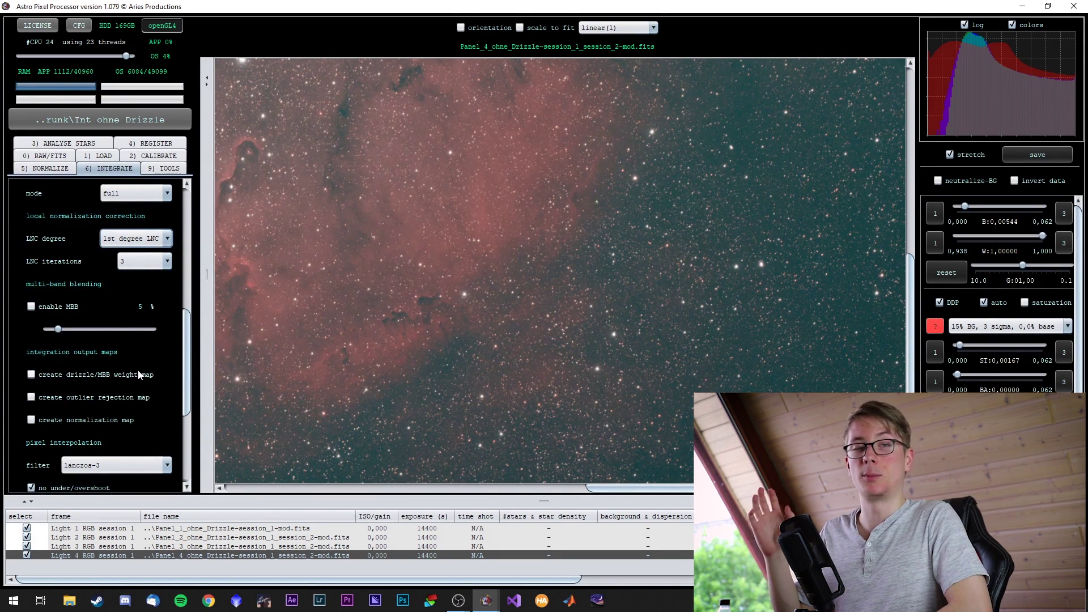
click(32, 306)
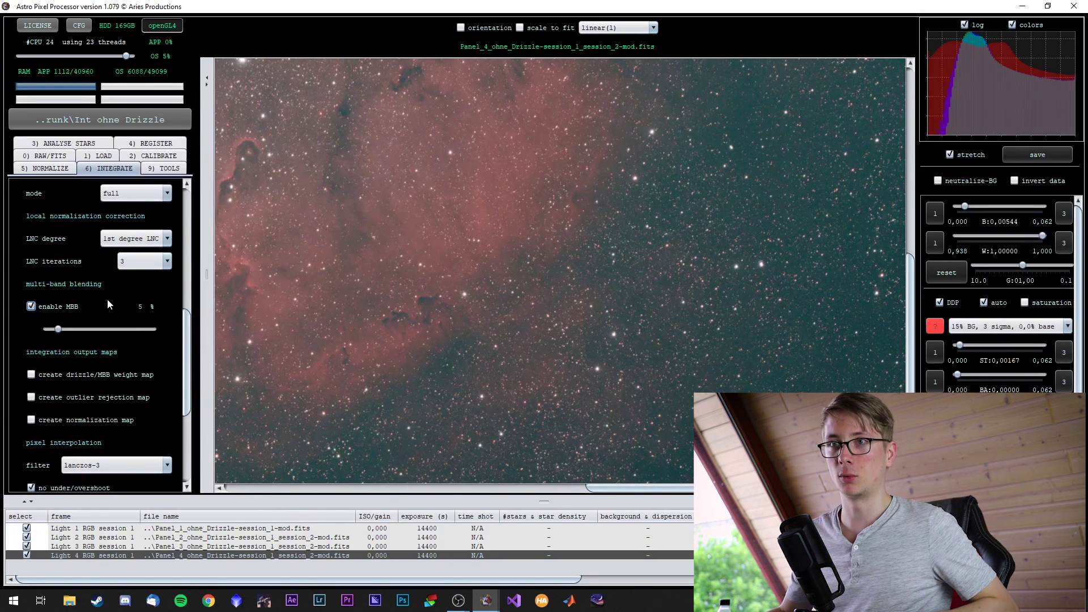
drag(59, 333, 81, 335)
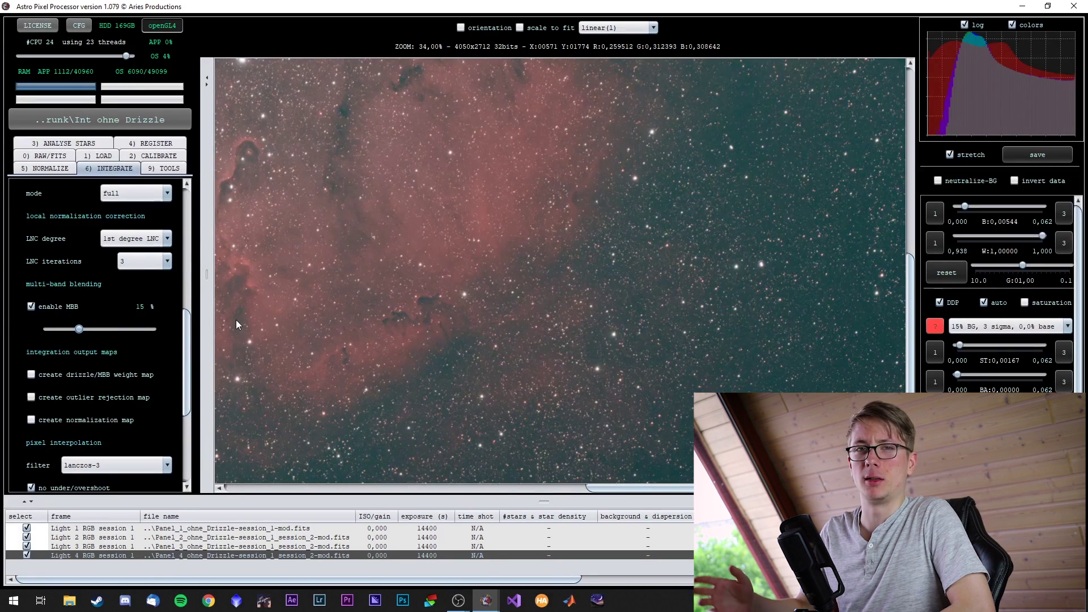
scroll(127, 382, down, 5)
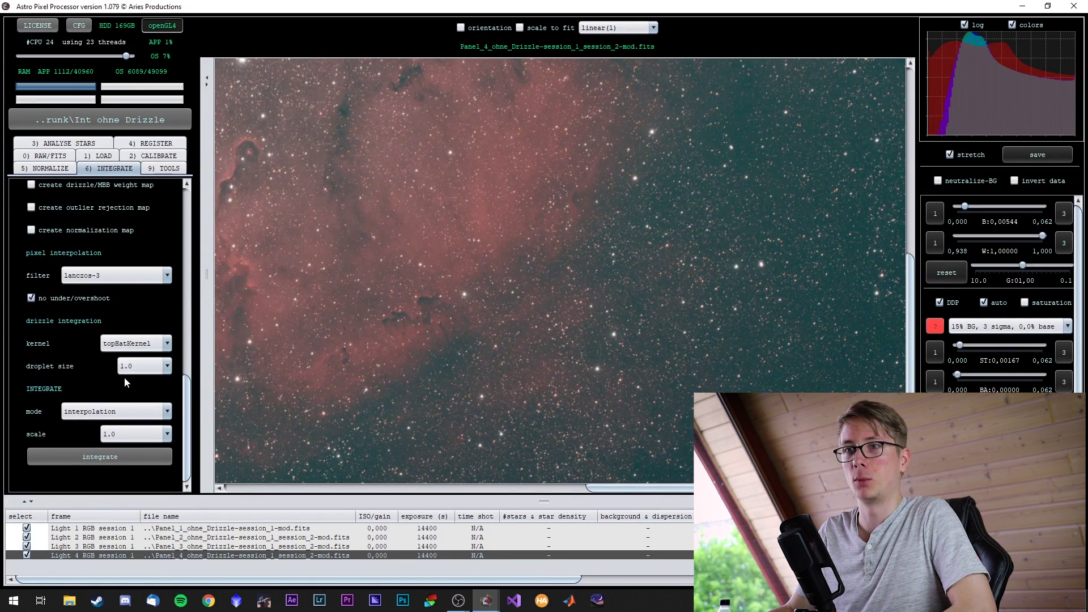
Start integrating the four mosaic panels, confirming the astronomical object name.
click(87, 457)
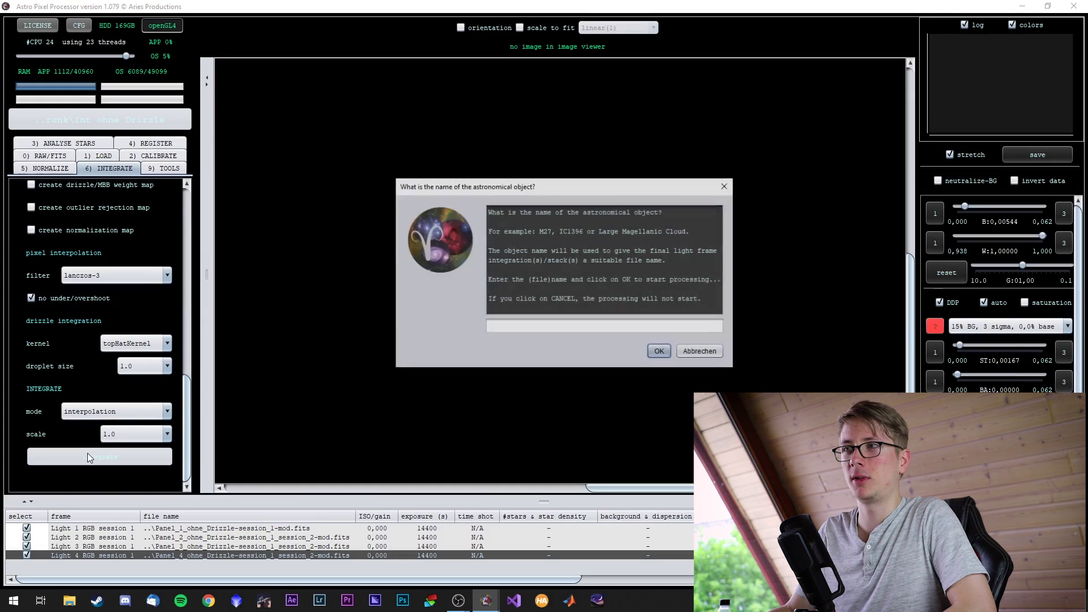
click(510, 329)
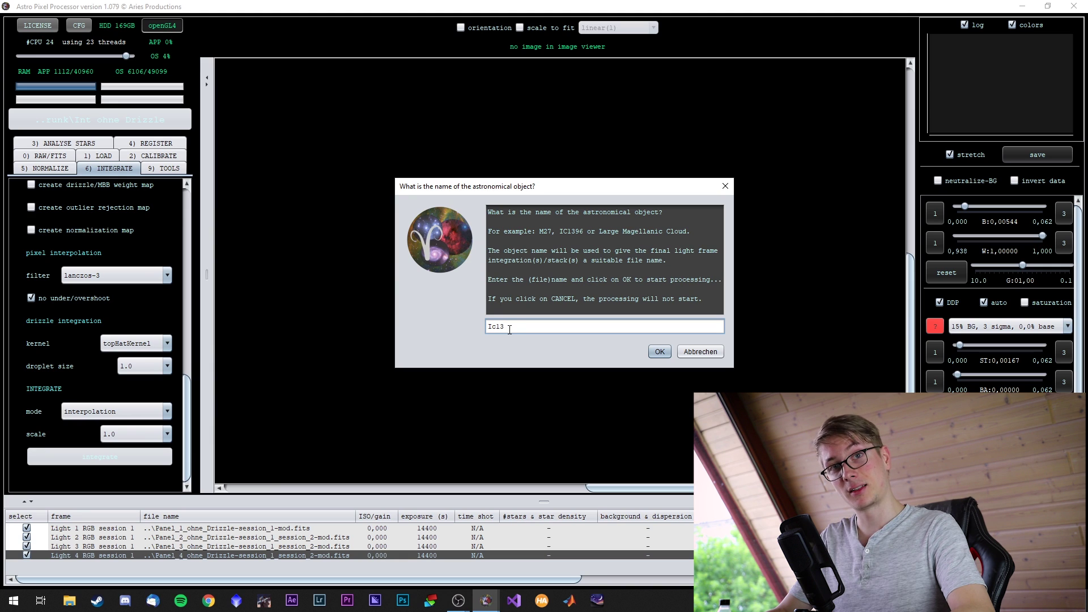
click(667, 355)
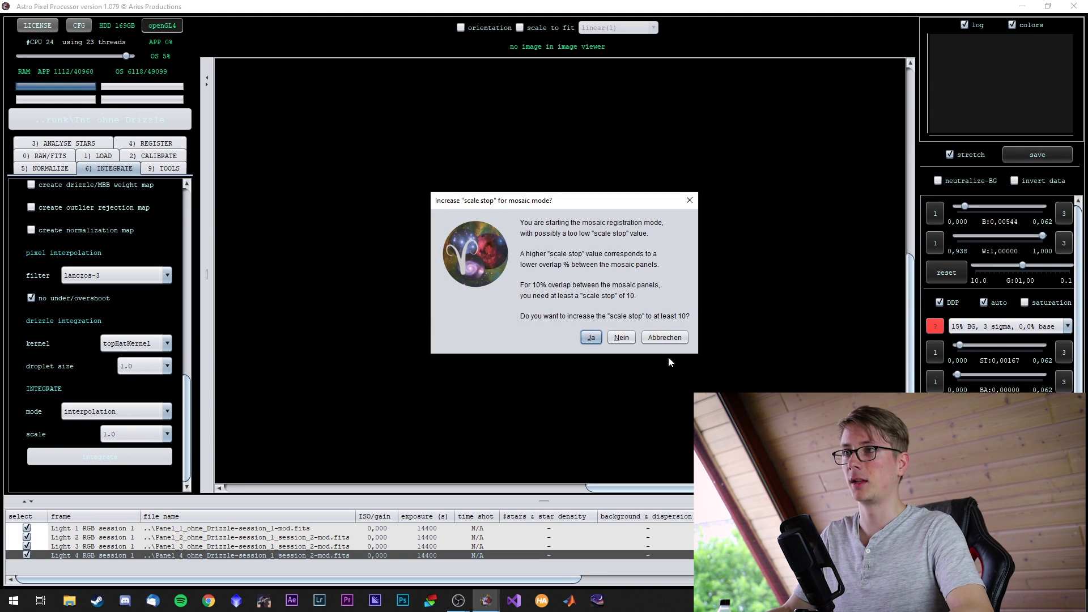
Decline raising the scale stop, leaving it at 5, and cancel the running star analysis.
click(665, 338)
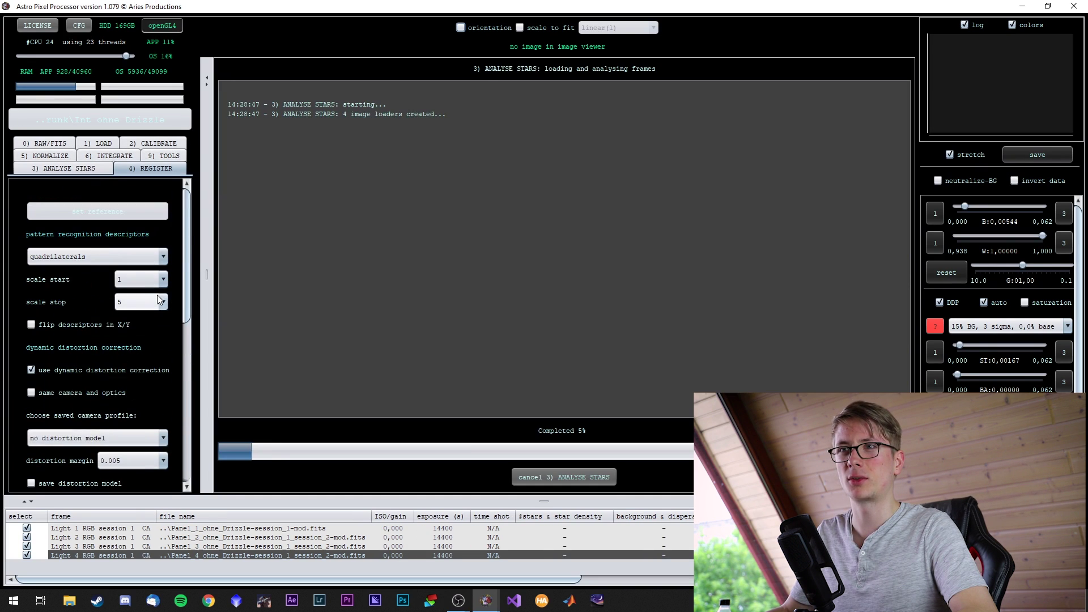
mouse_move(159, 303)
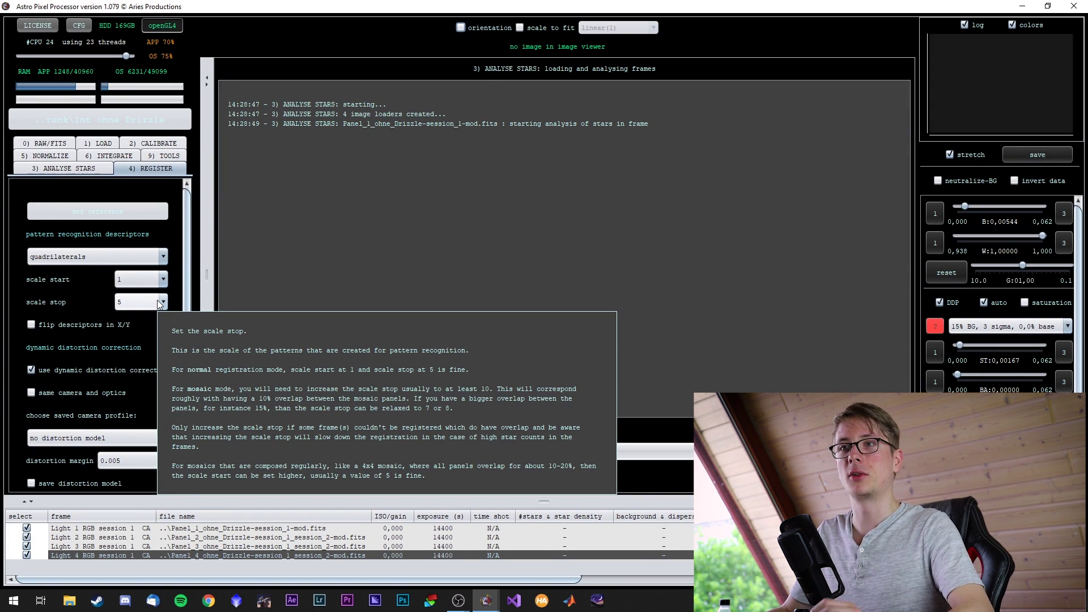
click(554, 481)
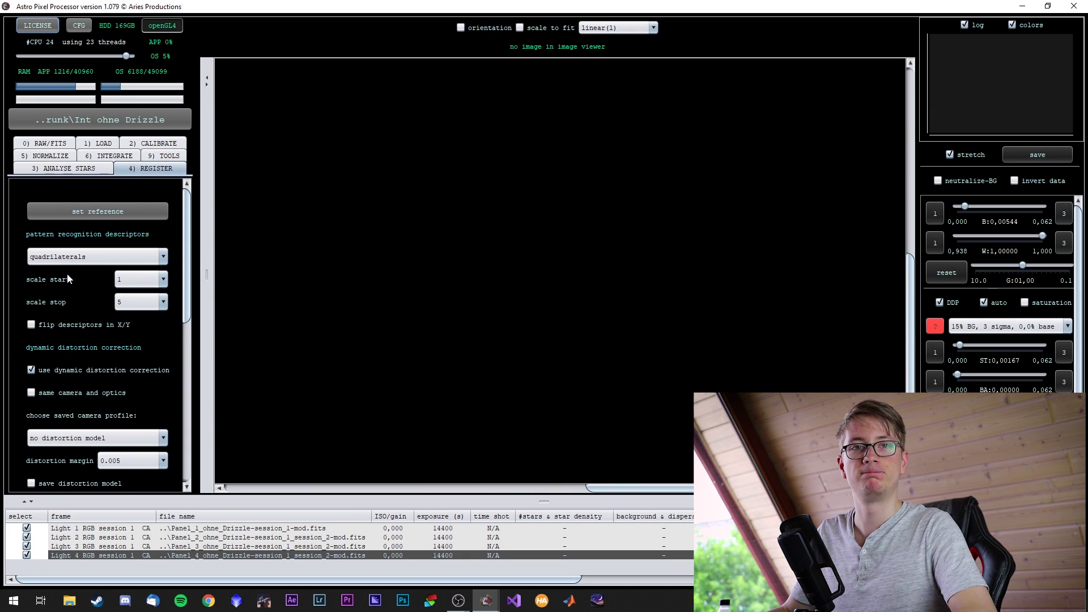
After confirming the CFG settings, integrate the mosaic as Ic1369, accepting a scale stop of at least 10.
click(78, 25)
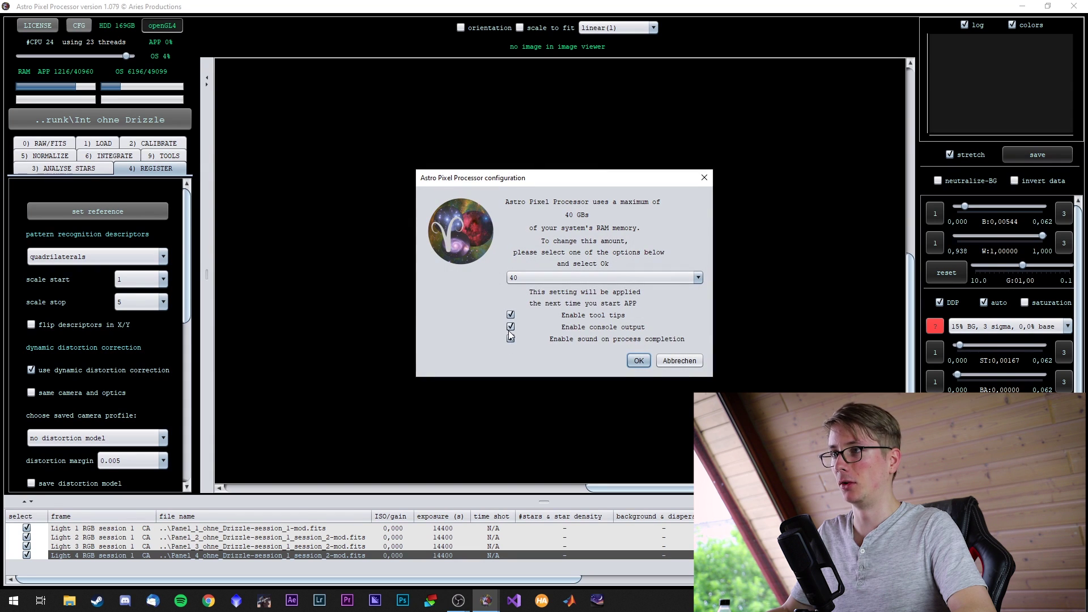
click(635, 363)
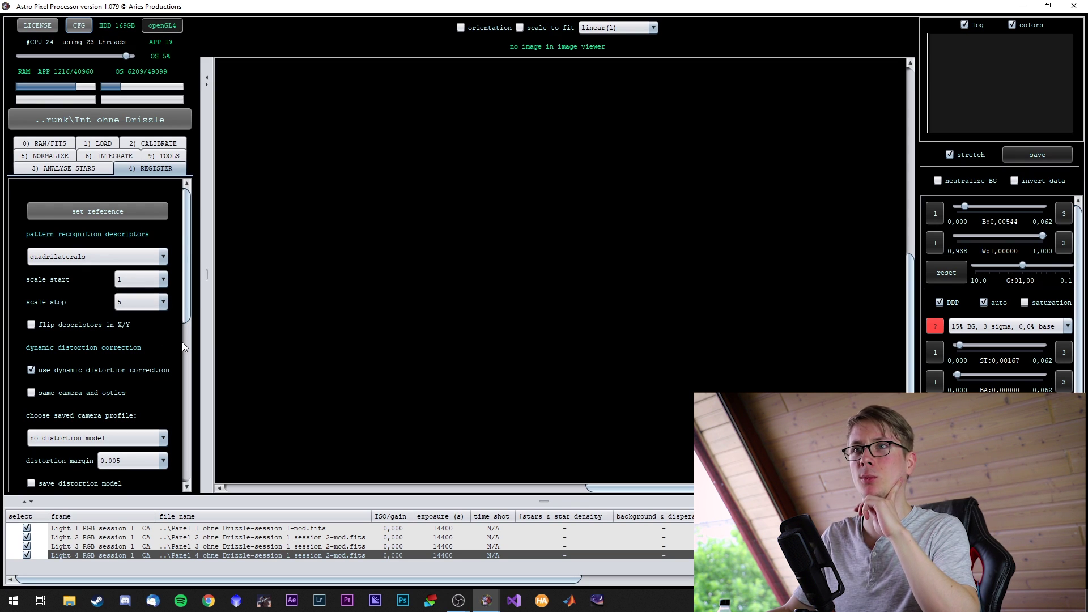
click(109, 156)
click(100, 457)
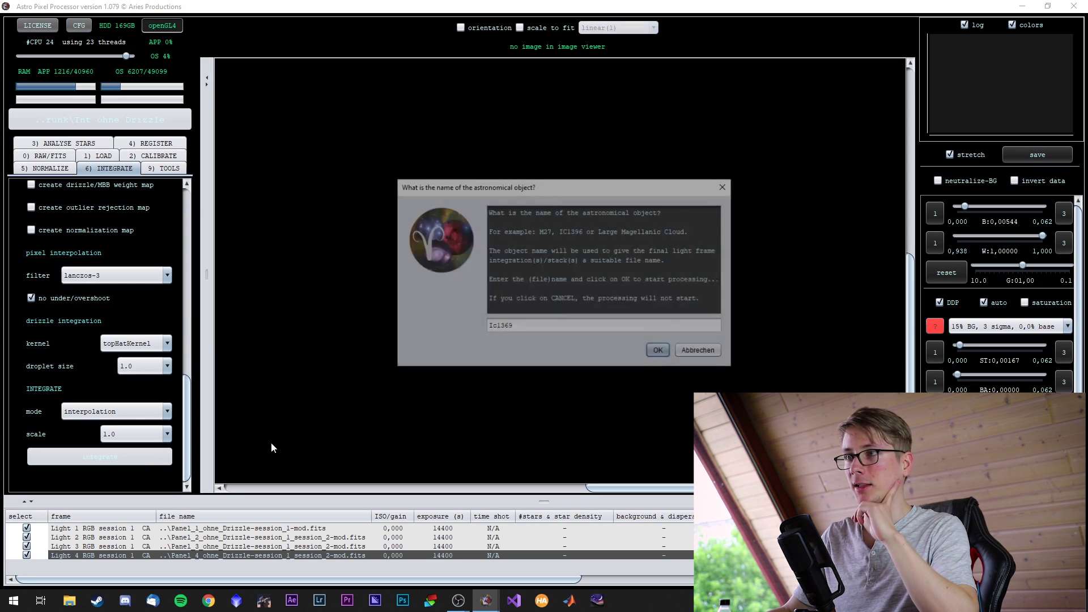
click(649, 350)
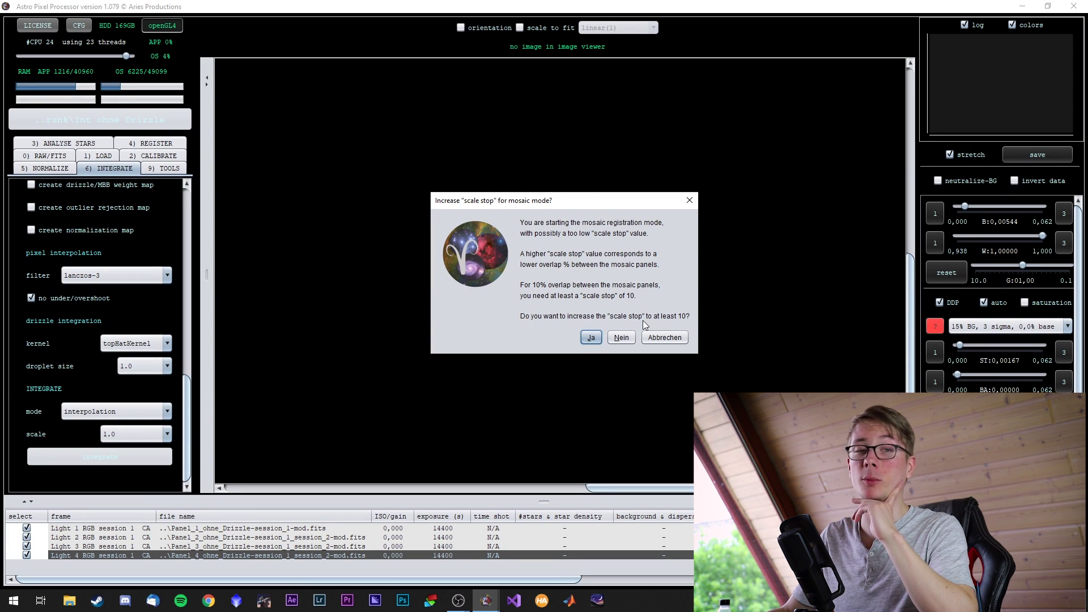
click(591, 338)
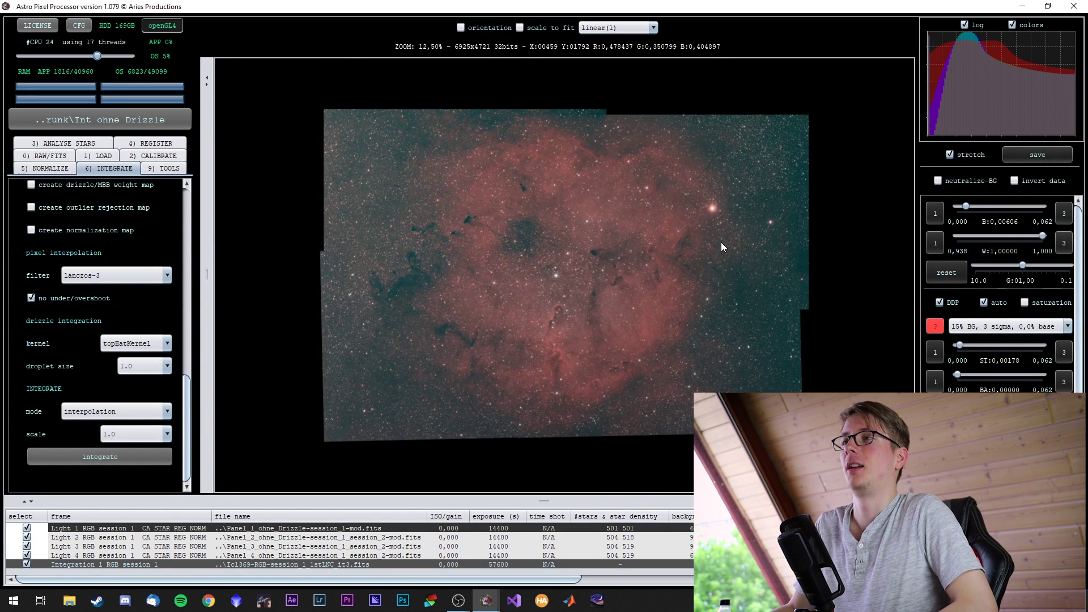
Apply the 30% BG, 2 sigma, 0,0% base stretch preset to the Ic1369 mosaic.
scroll(721, 243, up, 1)
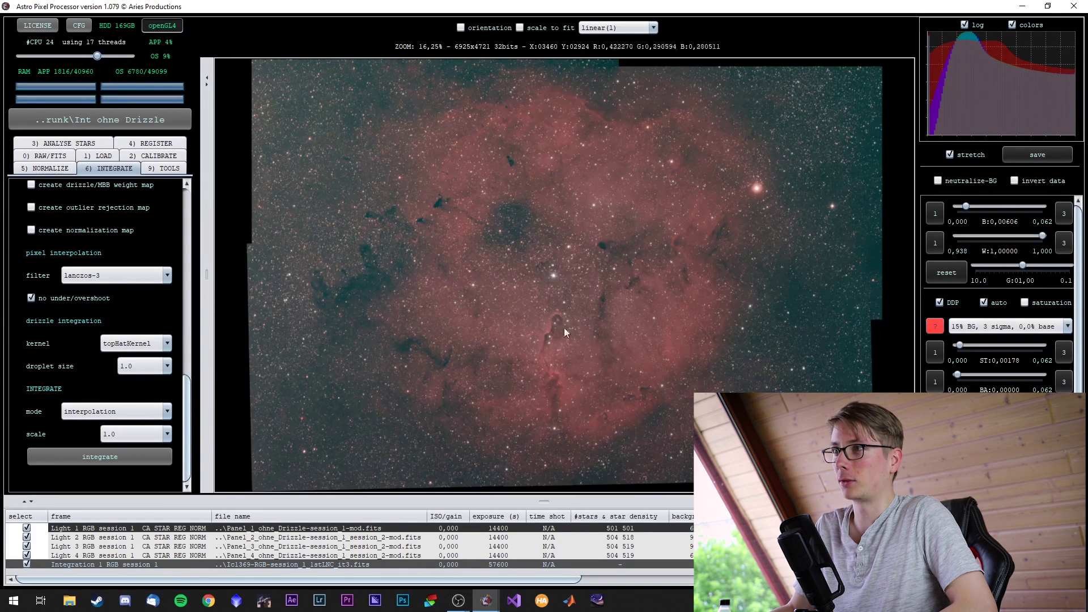
scroll(571, 388, down, 1)
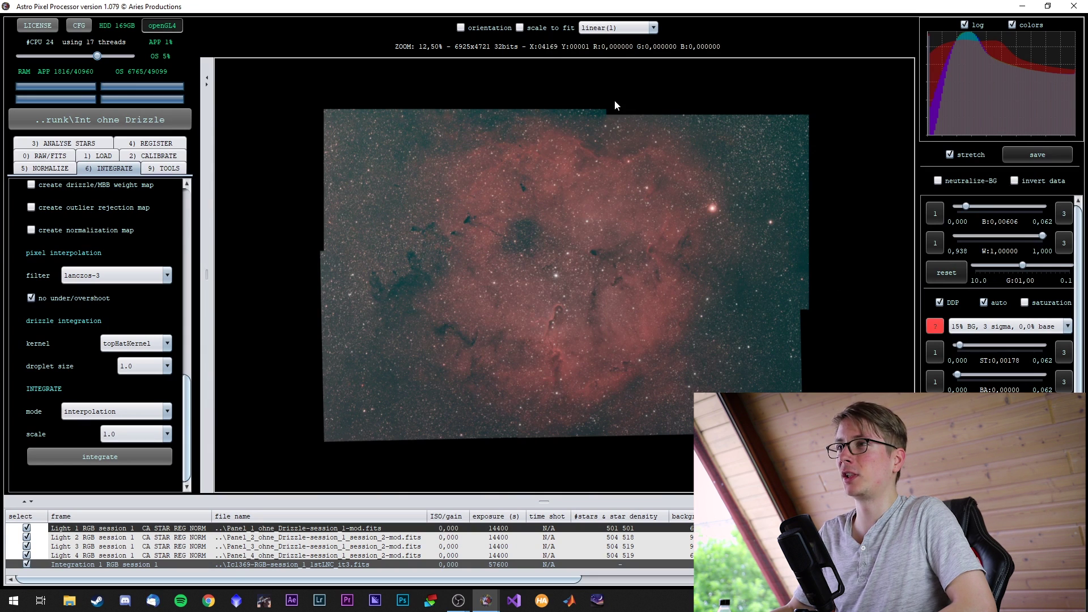
click(1008, 326)
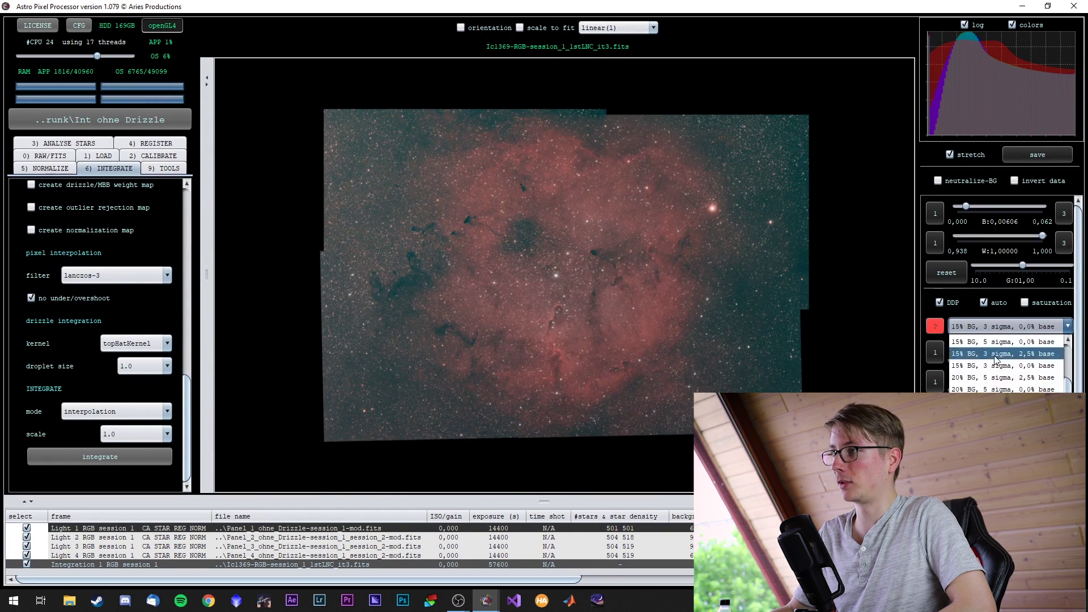
click(998, 357)
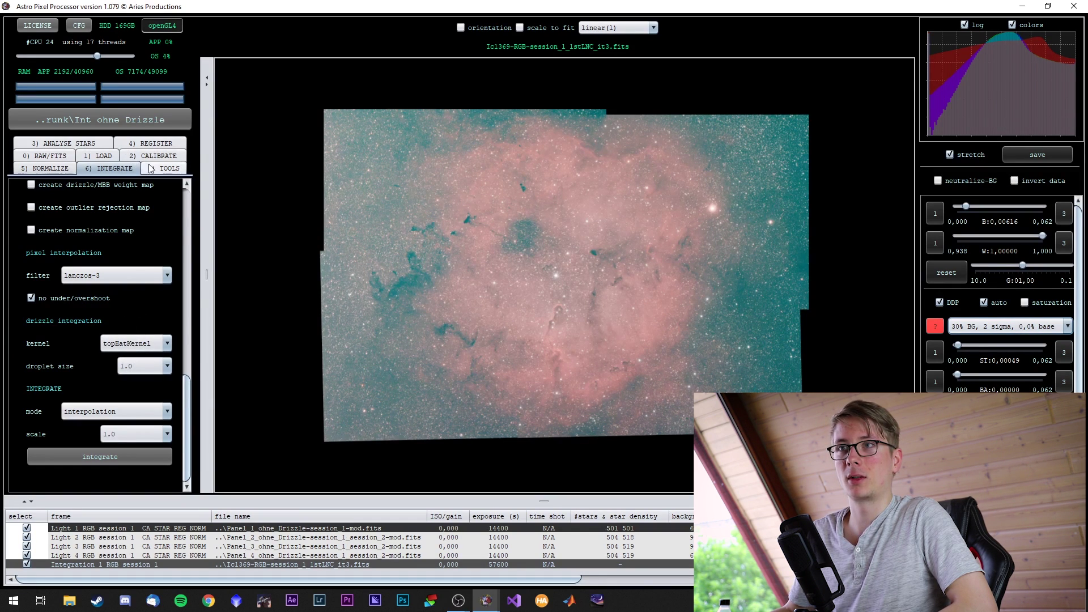
scroll(132, 294, up, 10)
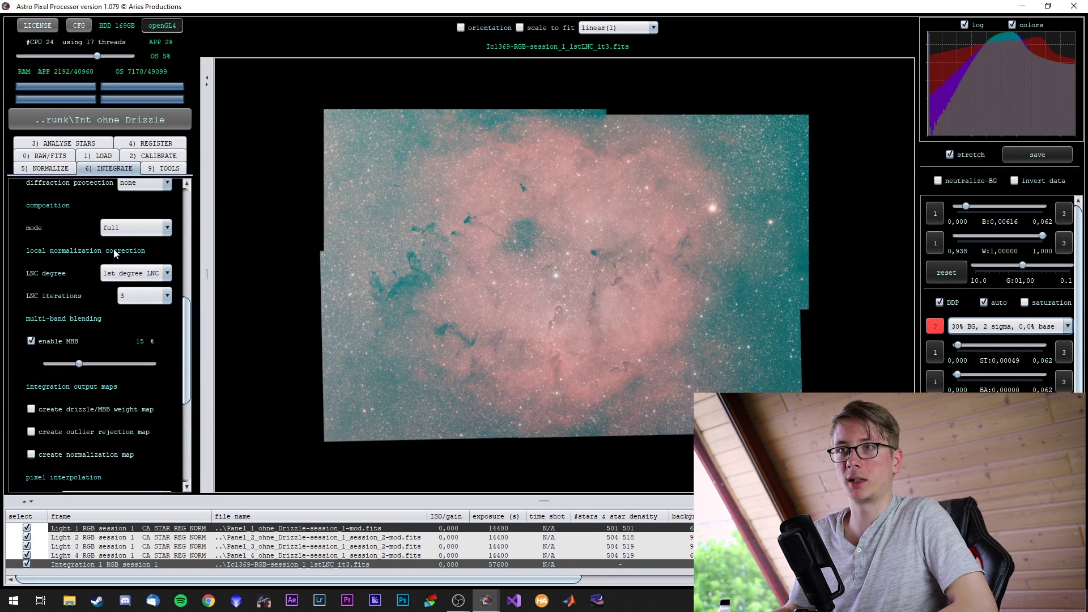
Keep composition mode on full and set LNC degree to no LNC.
click(128, 228)
click(113, 243)
click(136, 273)
click(125, 268)
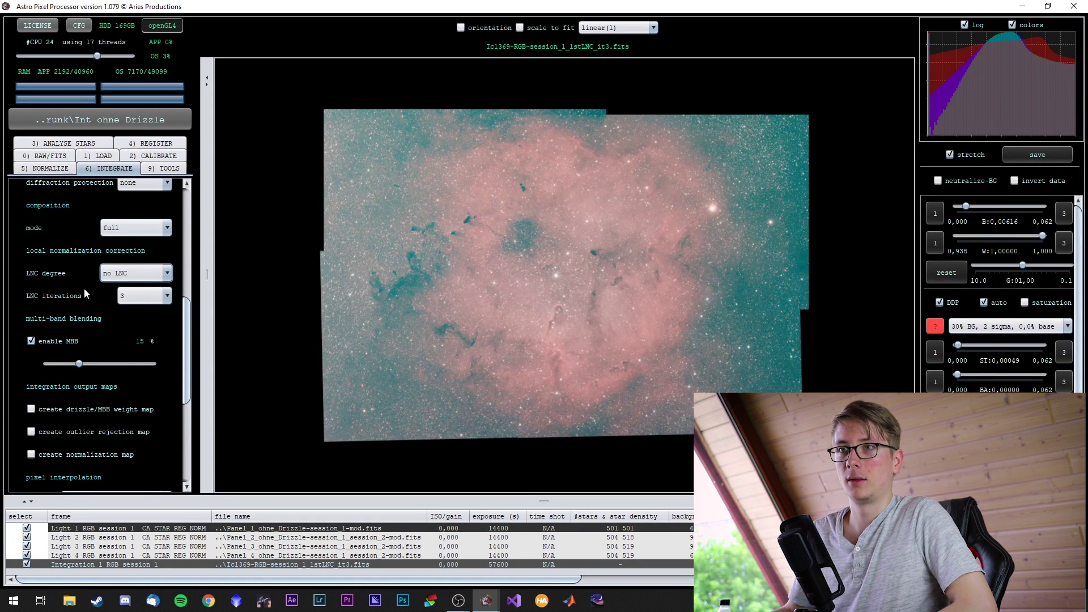
Reset the stretch to 15% BG, 3 sigma and re-run the mosaic integration.
scroll(95, 294, up, 6)
scroll(91, 295, up, 5)
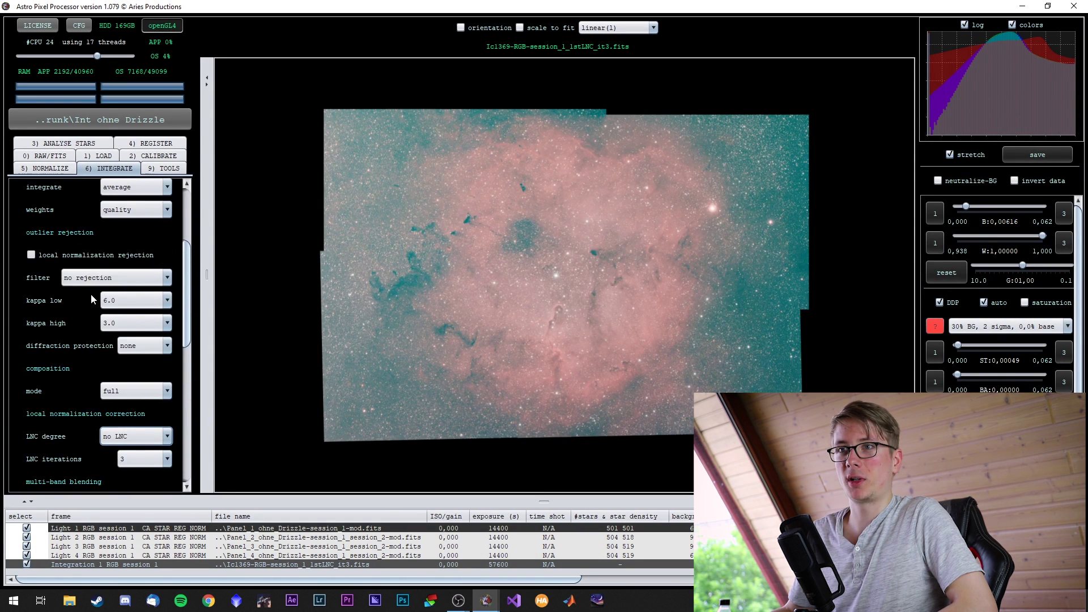
scroll(91, 284, up, 4)
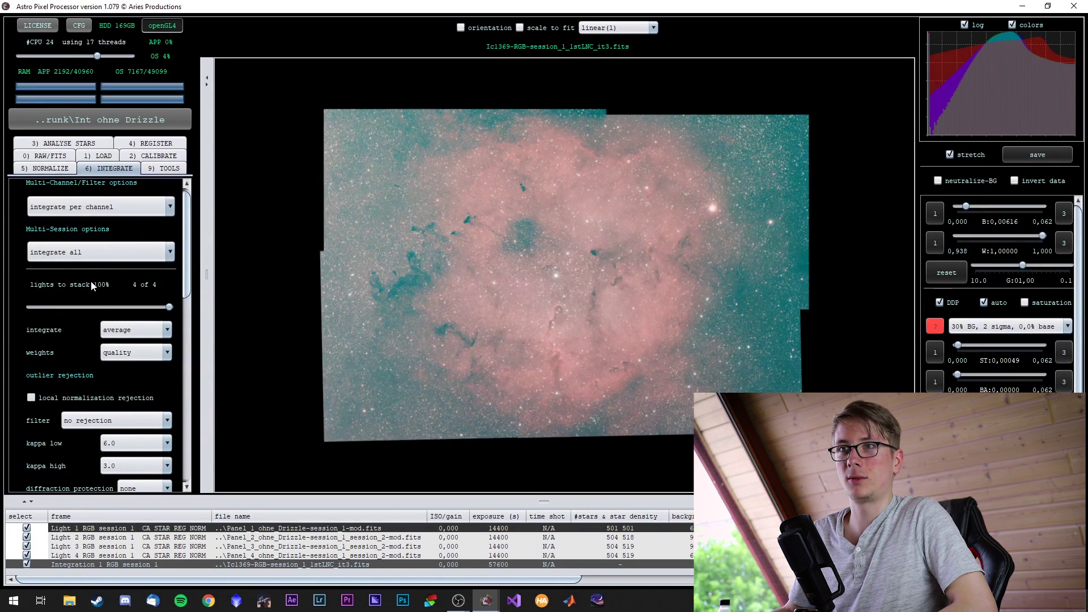
scroll(87, 275, down, 20)
scroll(49, 282, up, 5)
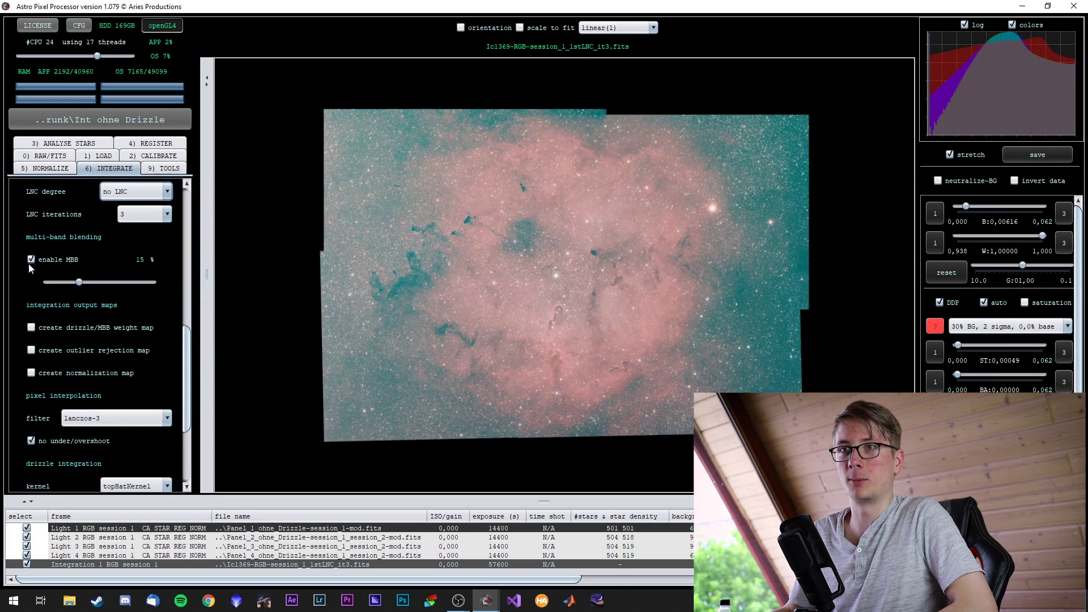
scroll(34, 272, down, 6)
click(1003, 327)
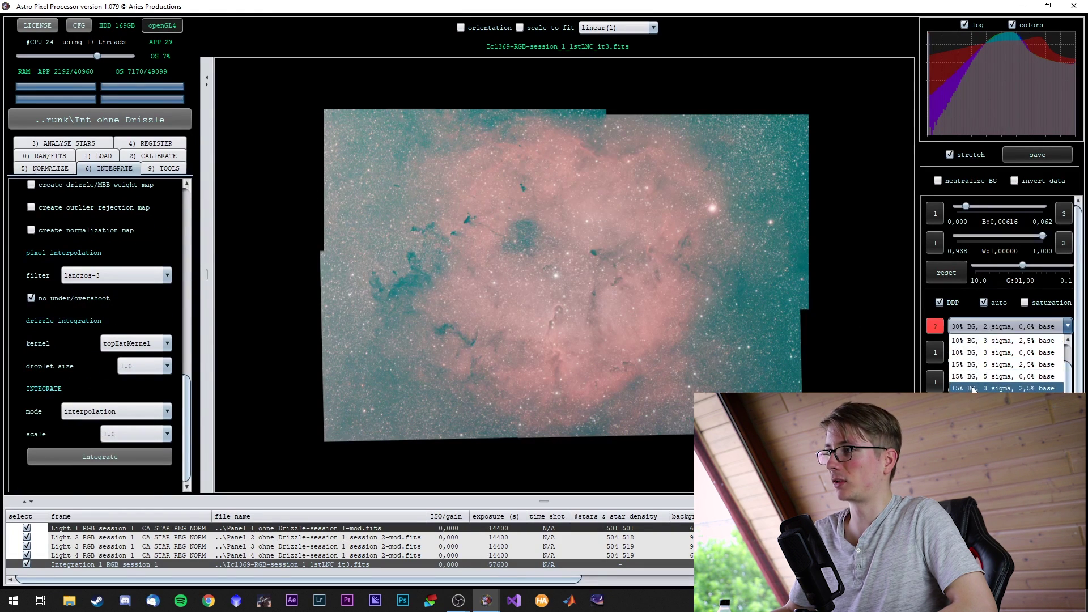
click(973, 389)
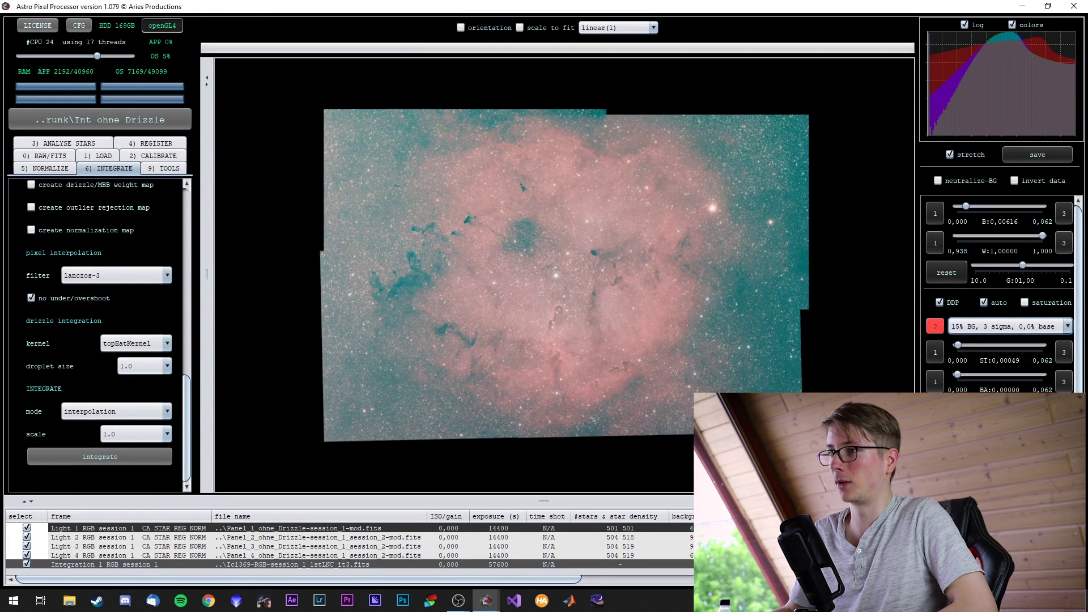
click(118, 461)
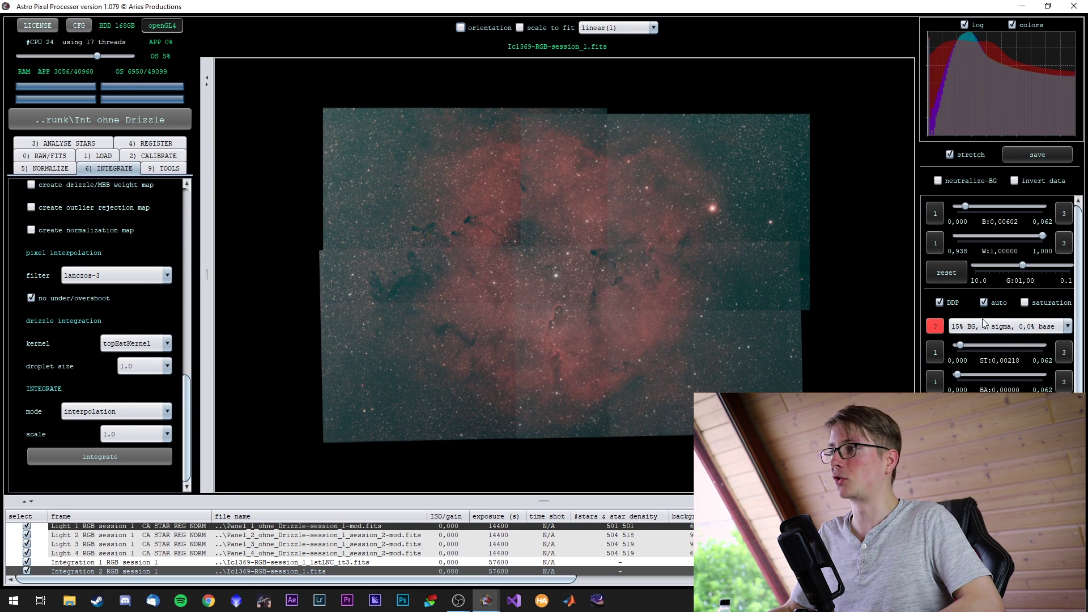
Change the stretch preset to 20% BG, 5 sigma, then to 30% BG, 2 sigma.
click(1067, 326)
click(998, 436)
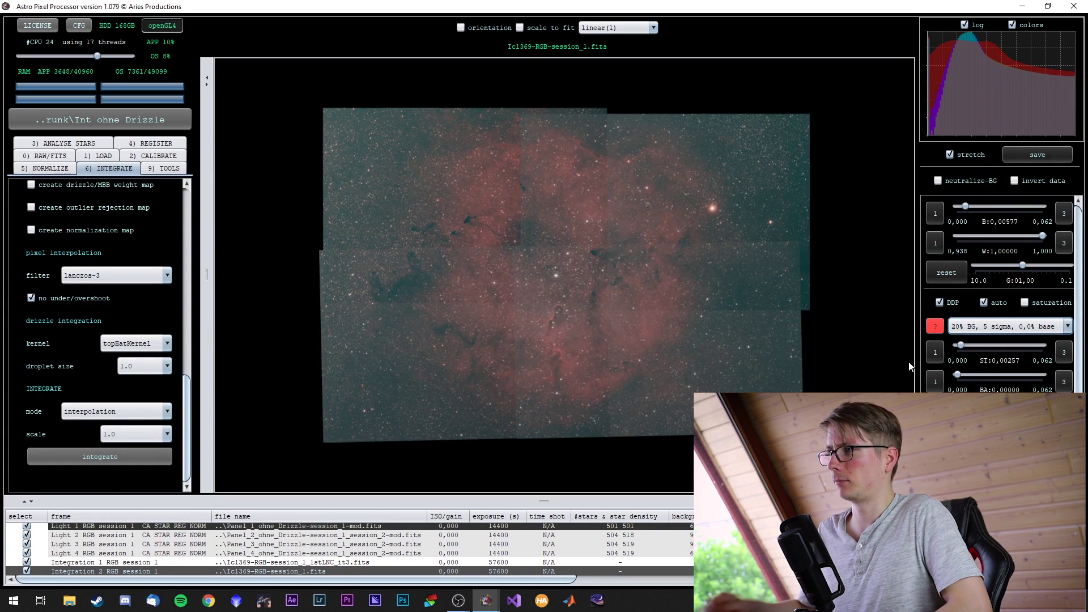
click(1068, 326)
click(998, 437)
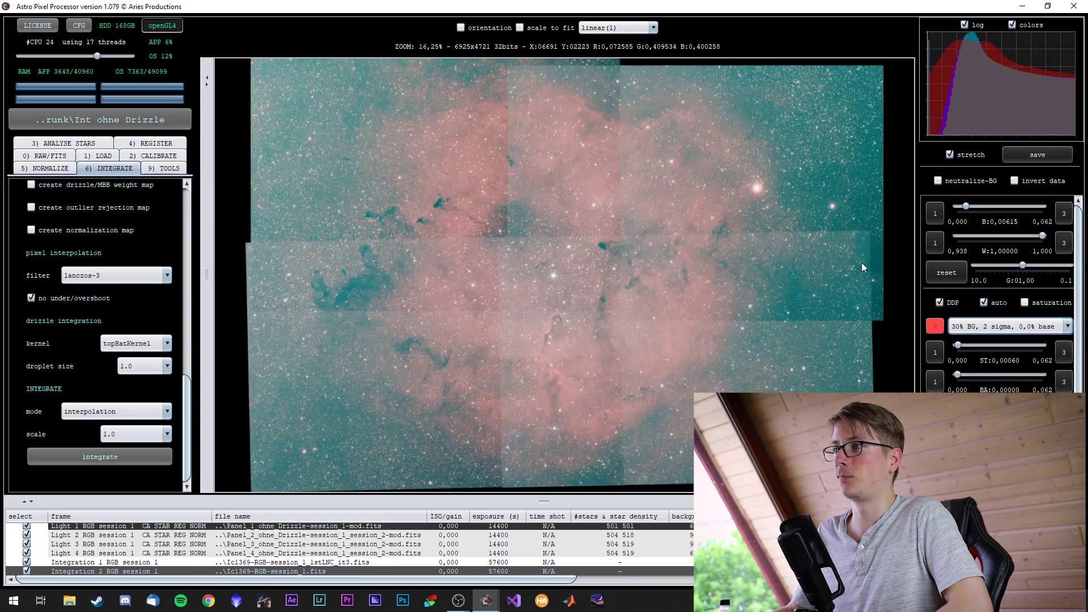
Zoom in and out on Integration 2 to inspect the visible panel seams.
scroll(861, 263, up, 10)
scroll(713, 287, down, 10)
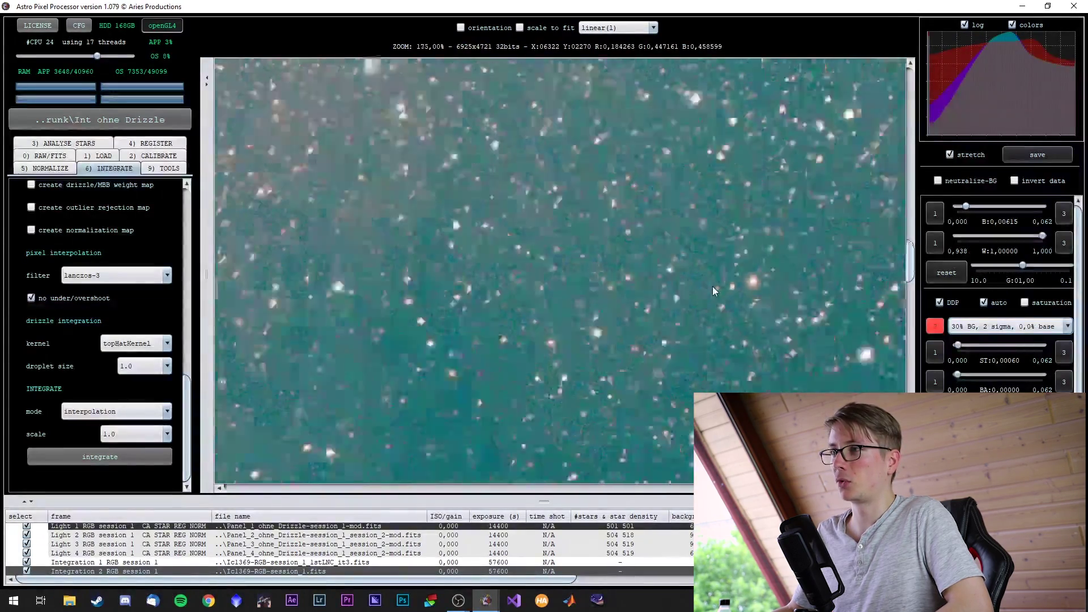
scroll(822, 369, up, 6)
scroll(834, 324, down, 5)
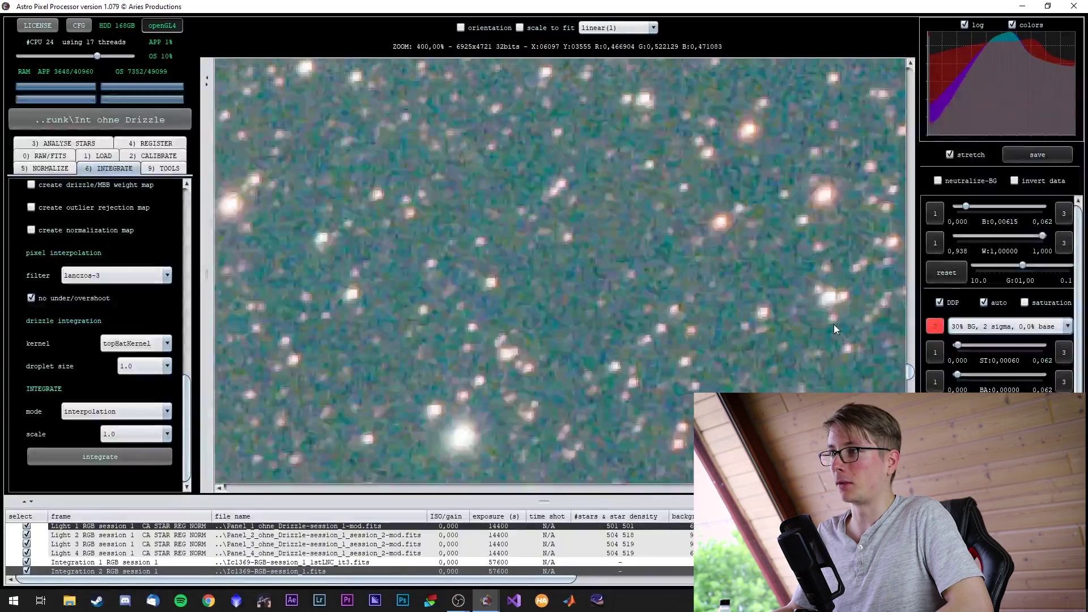
scroll(835, 111, up, 7)
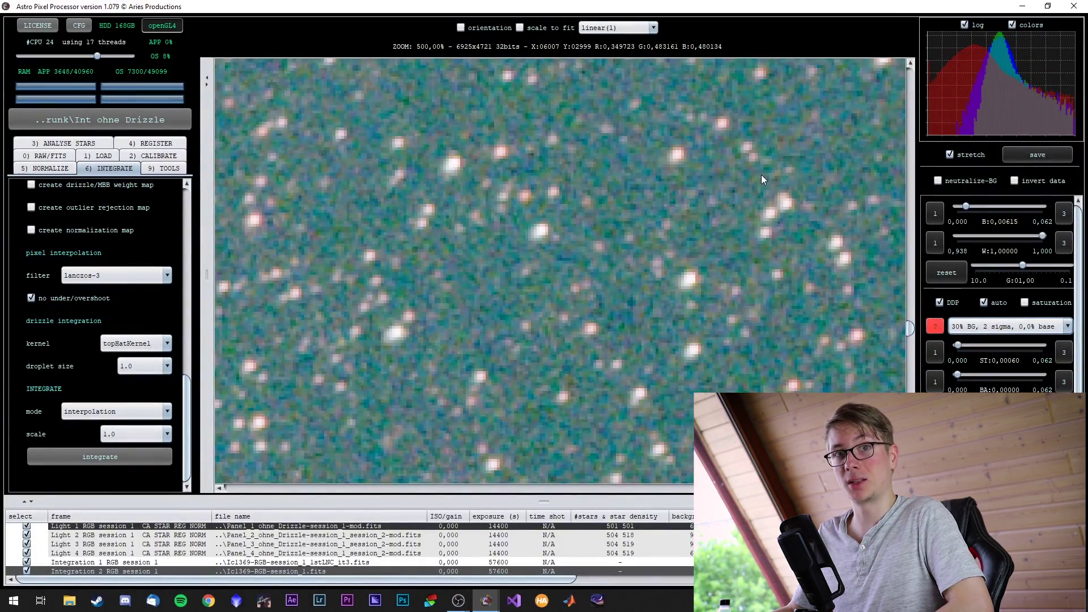
scroll(761, 180, down, 8)
scroll(818, 169, down, 2)
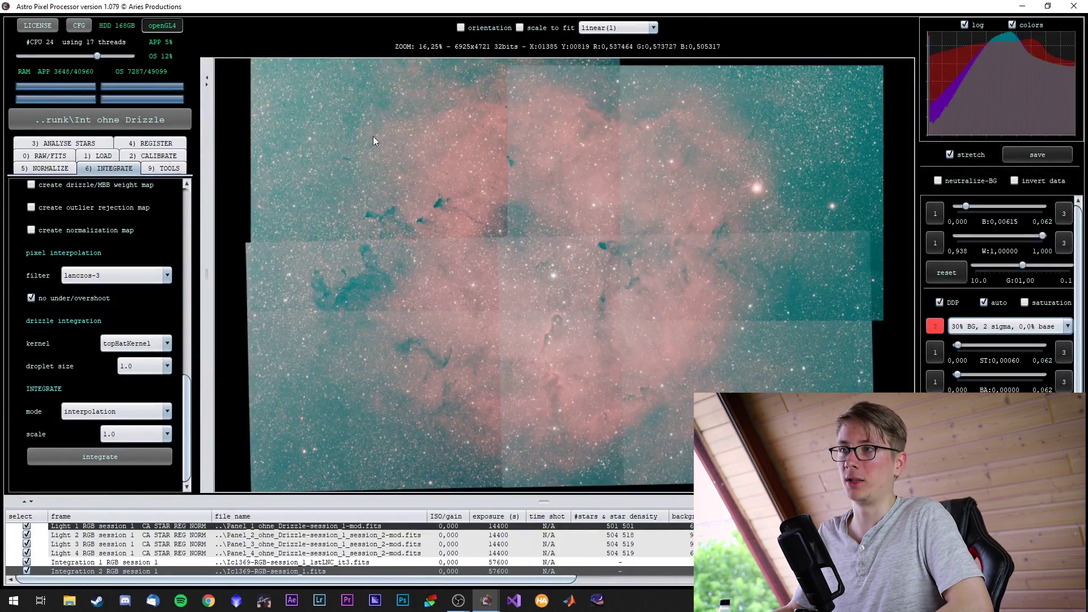
scroll(544, 272, up, 4)
scroll(590, 296, up, 6)
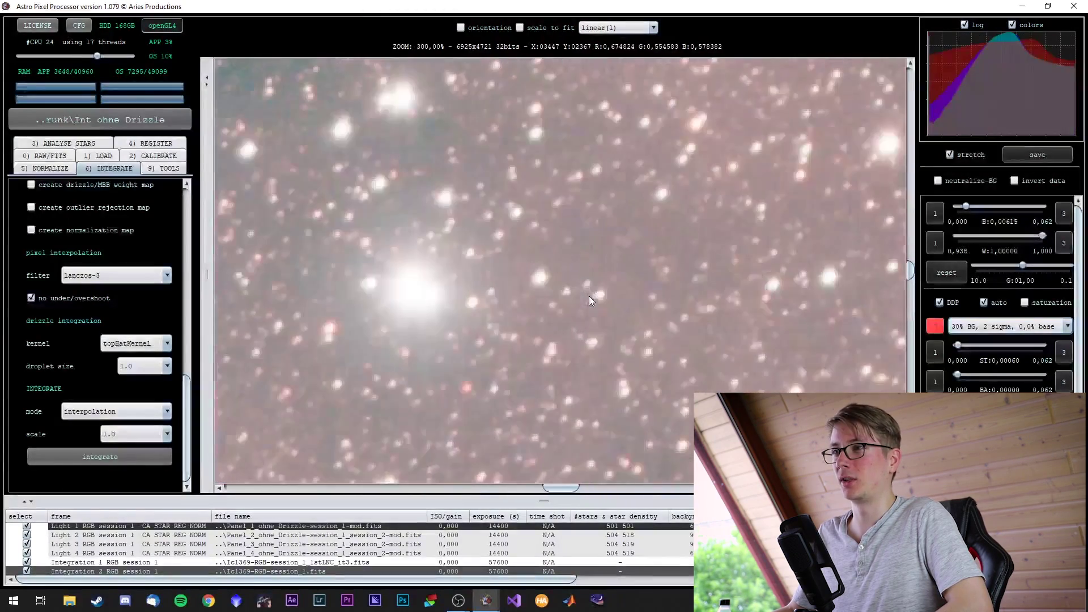
scroll(587, 275, down, 2)
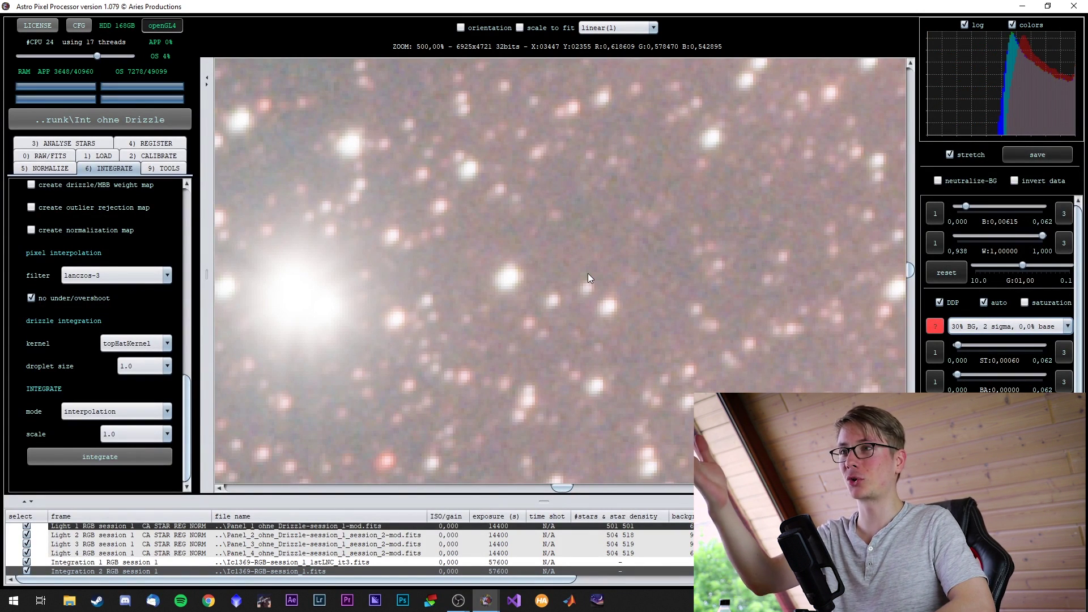
scroll(587, 273, down, 7)
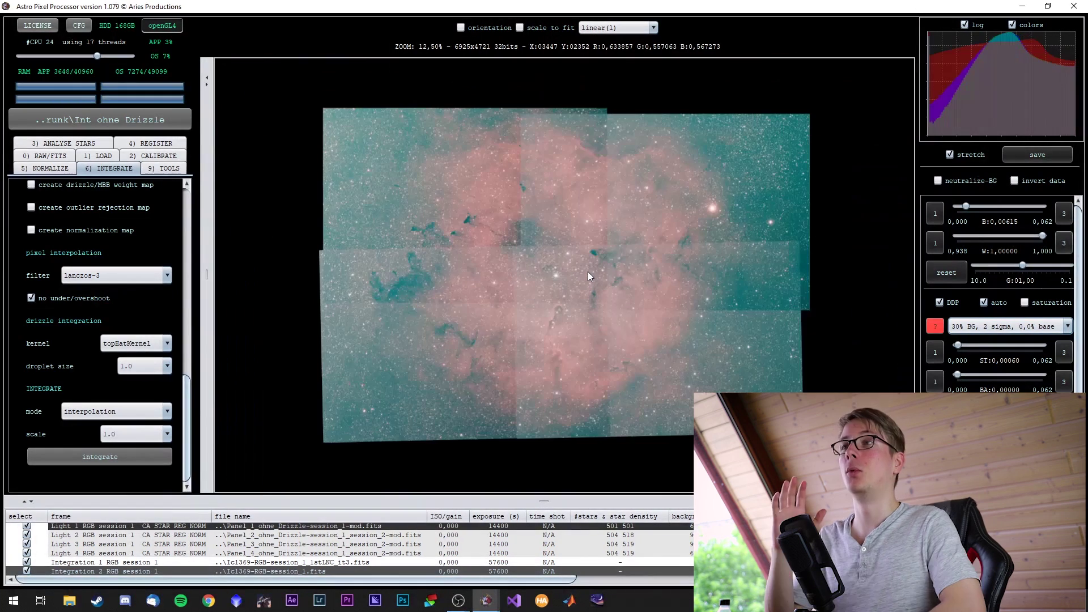